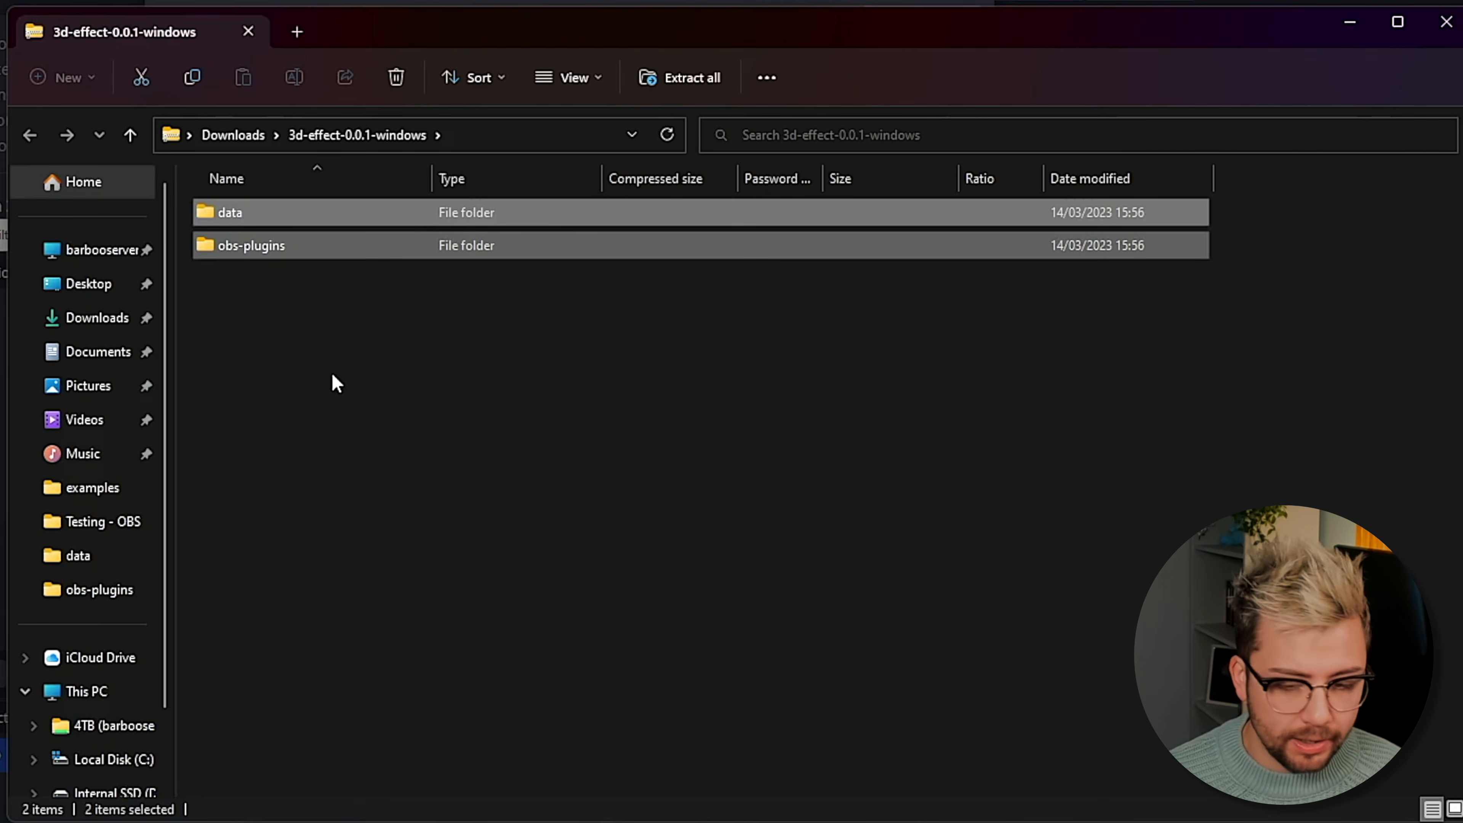
Paste the copied data and obs-plugins folders into the obs-studio folder under Program Files on the C: drive
{"action": "left_click", "coordinate": [124, 769]}
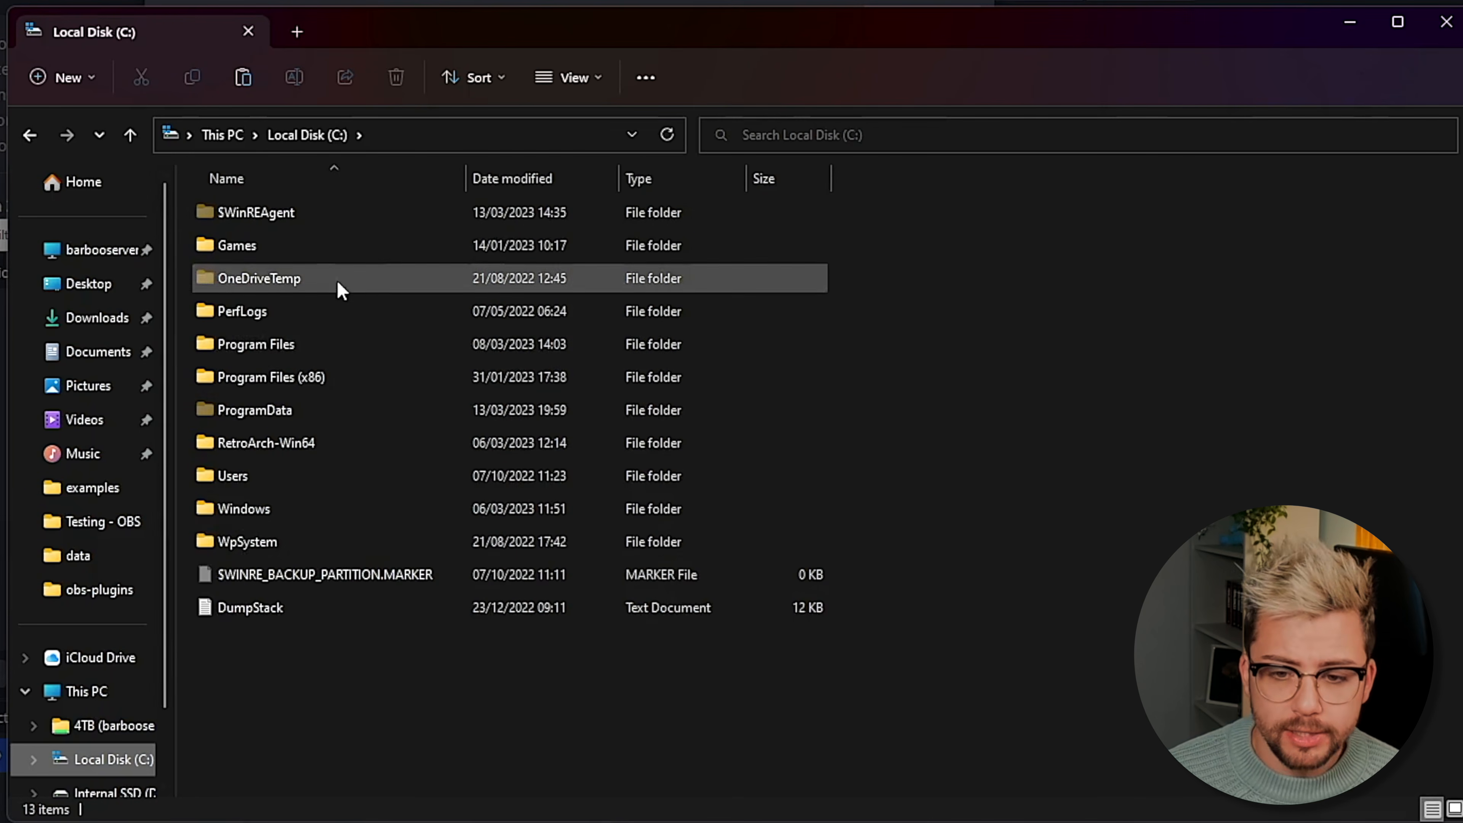
{"action": "double_click", "coordinate": [301, 339]}
{"action": "scroll", "coordinate": [331, 524], "scroll_direction": "down", "scroll_amount": 3}
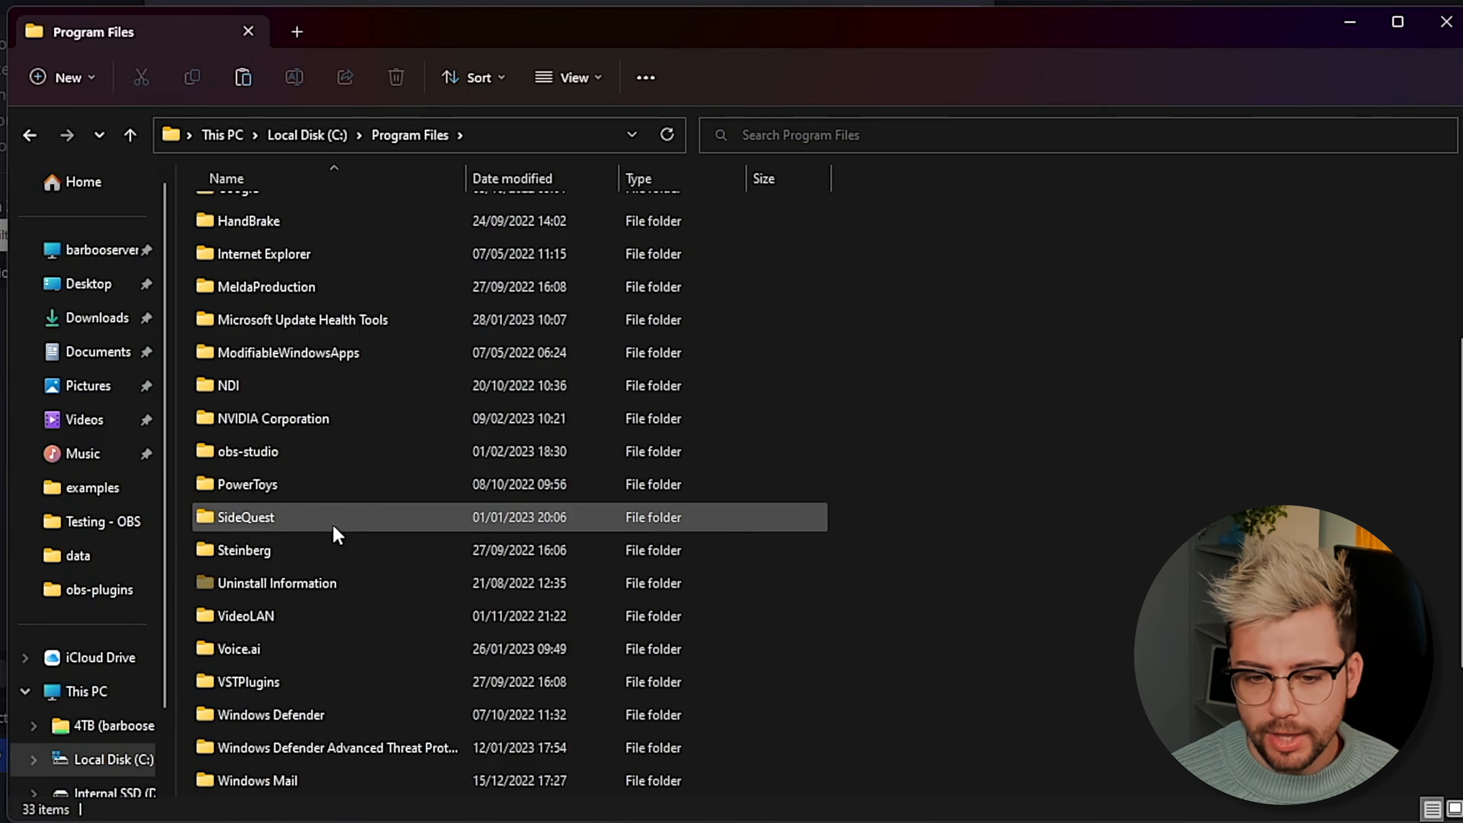
{"action": "double_click", "coordinate": [287, 450]}
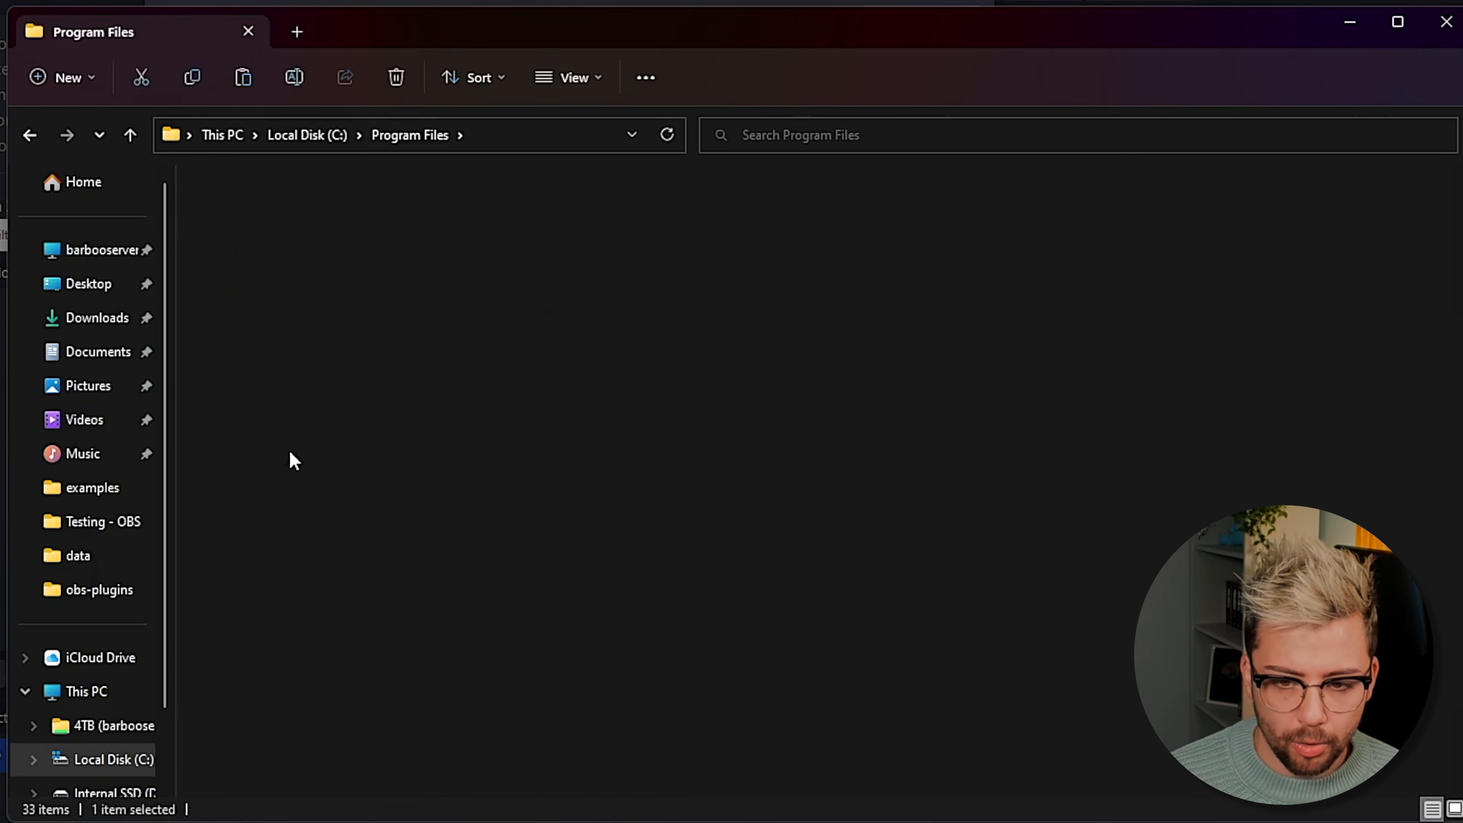
{"action": "key", "text": "ctrl+v"}
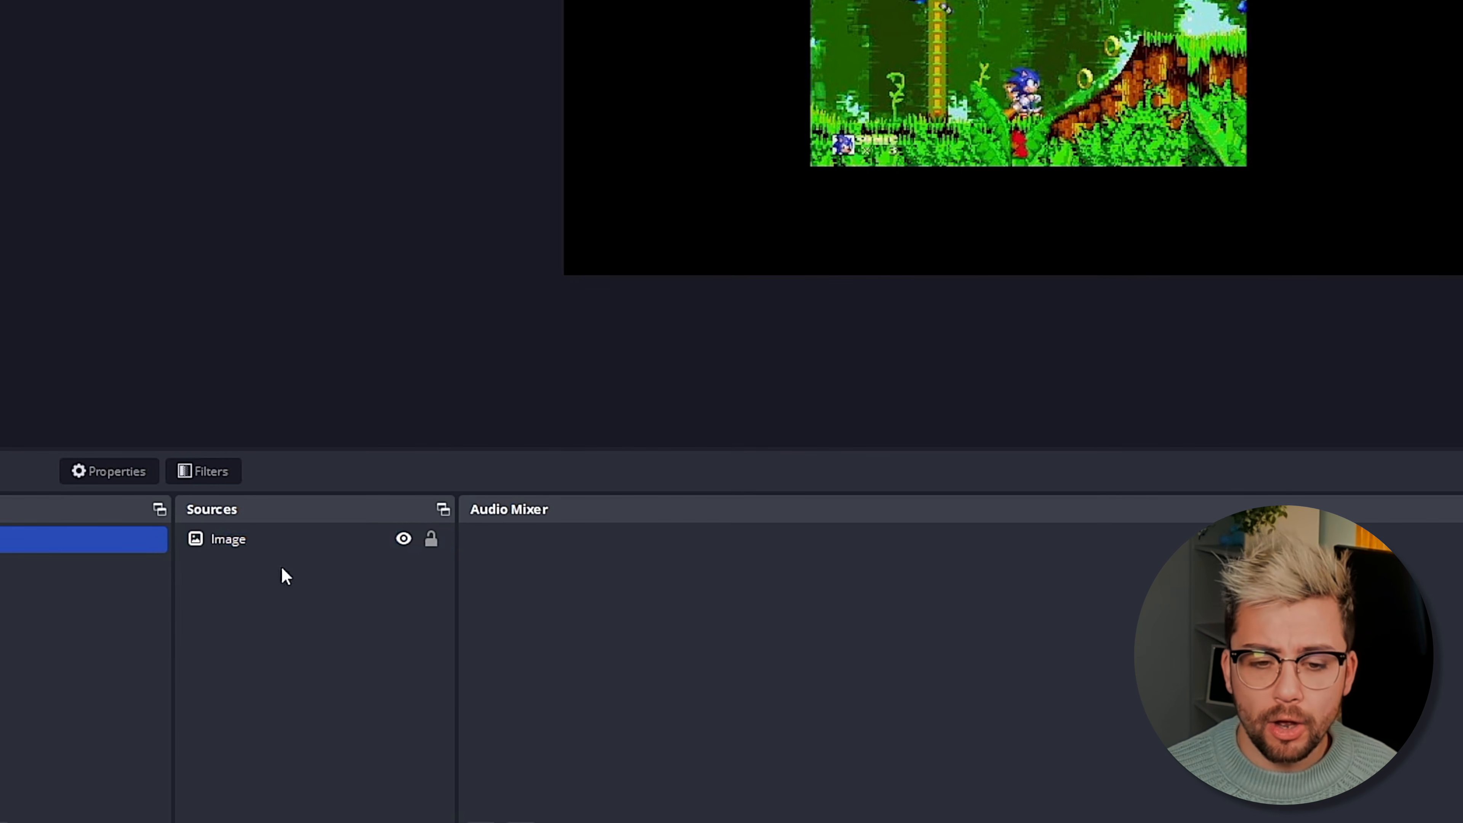
Open the filters of the Image source in OBS Studio and add a 3D Effect filter under its default name
{"action": "left_click", "coordinate": [287, 543]}
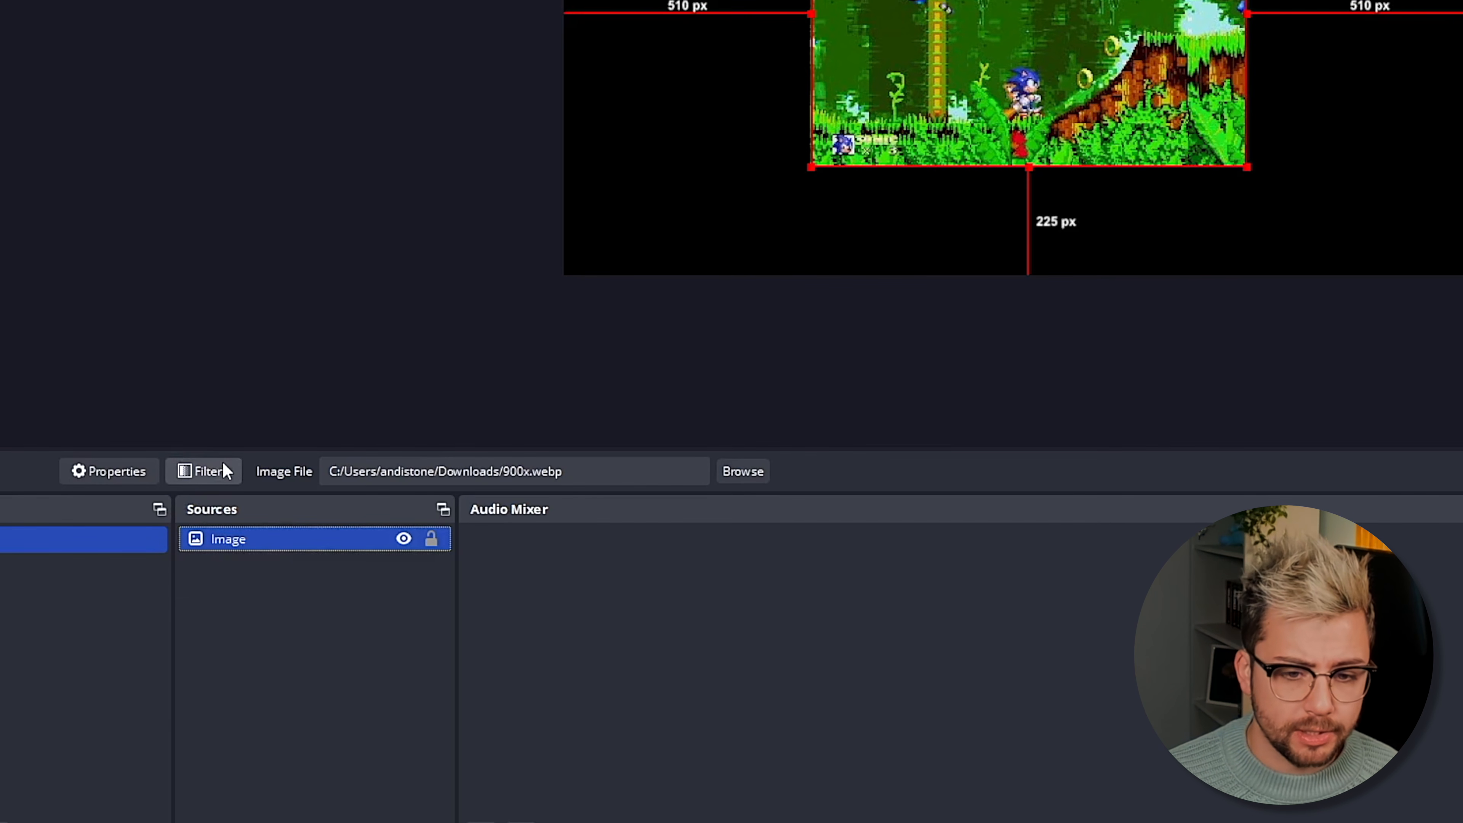
{"action": "right_click", "coordinate": [284, 538]}
{"action": "left_click", "coordinate": [323, 518]}
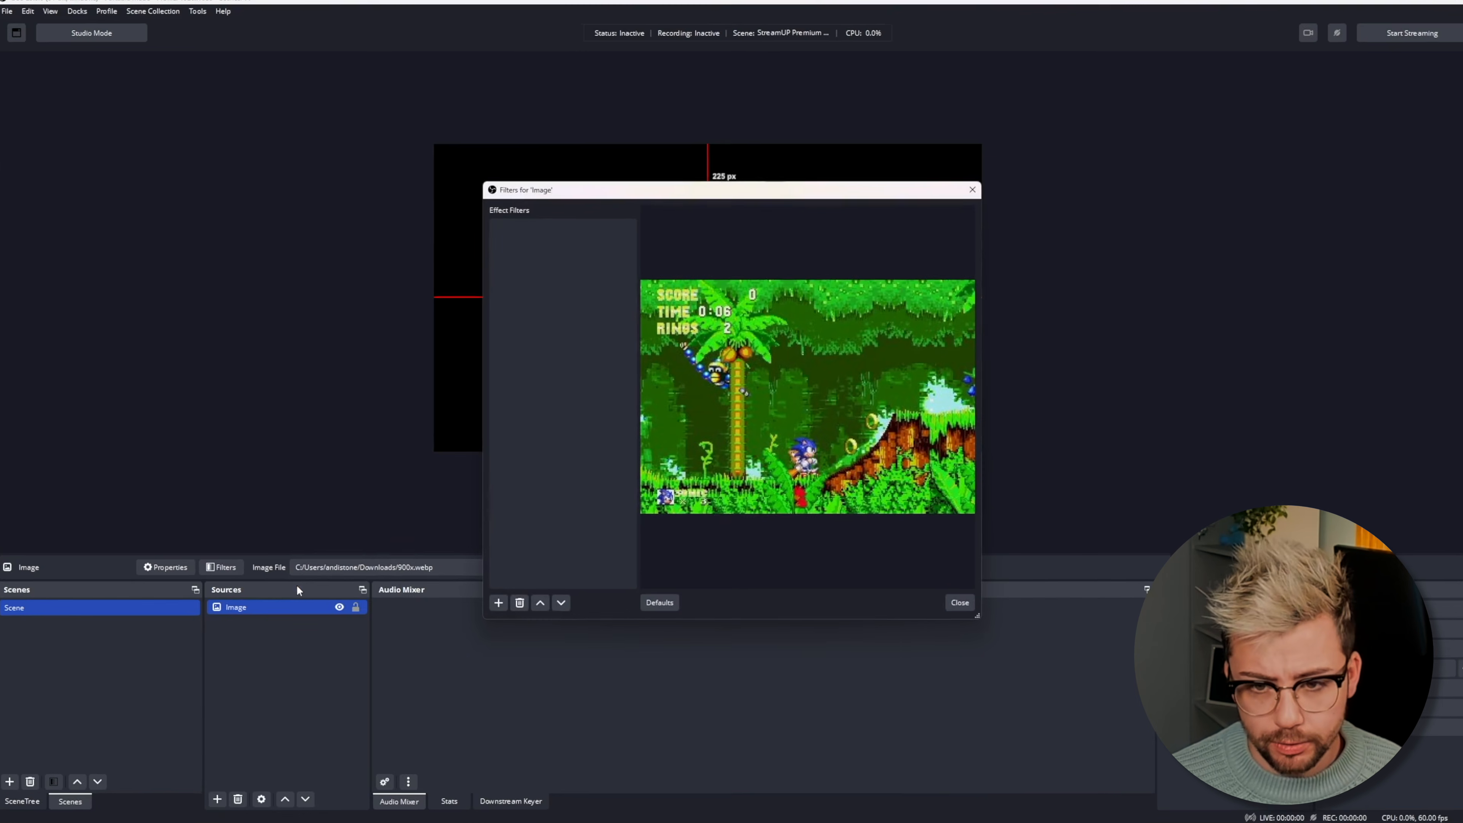
{"action": "right_click", "coordinate": [458, 259]}
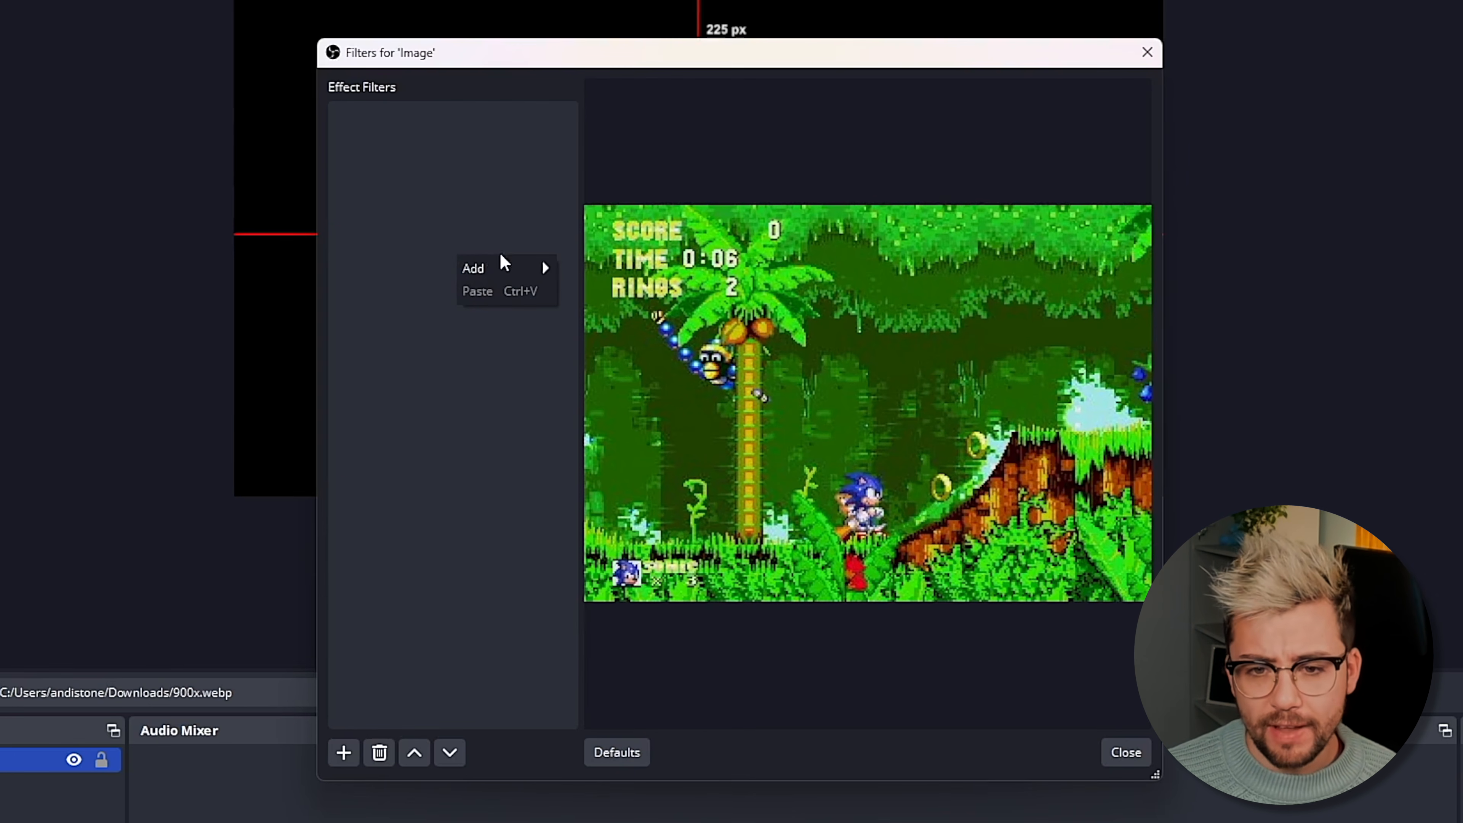
{"action": "mouse_move", "coordinate": [506, 268]}
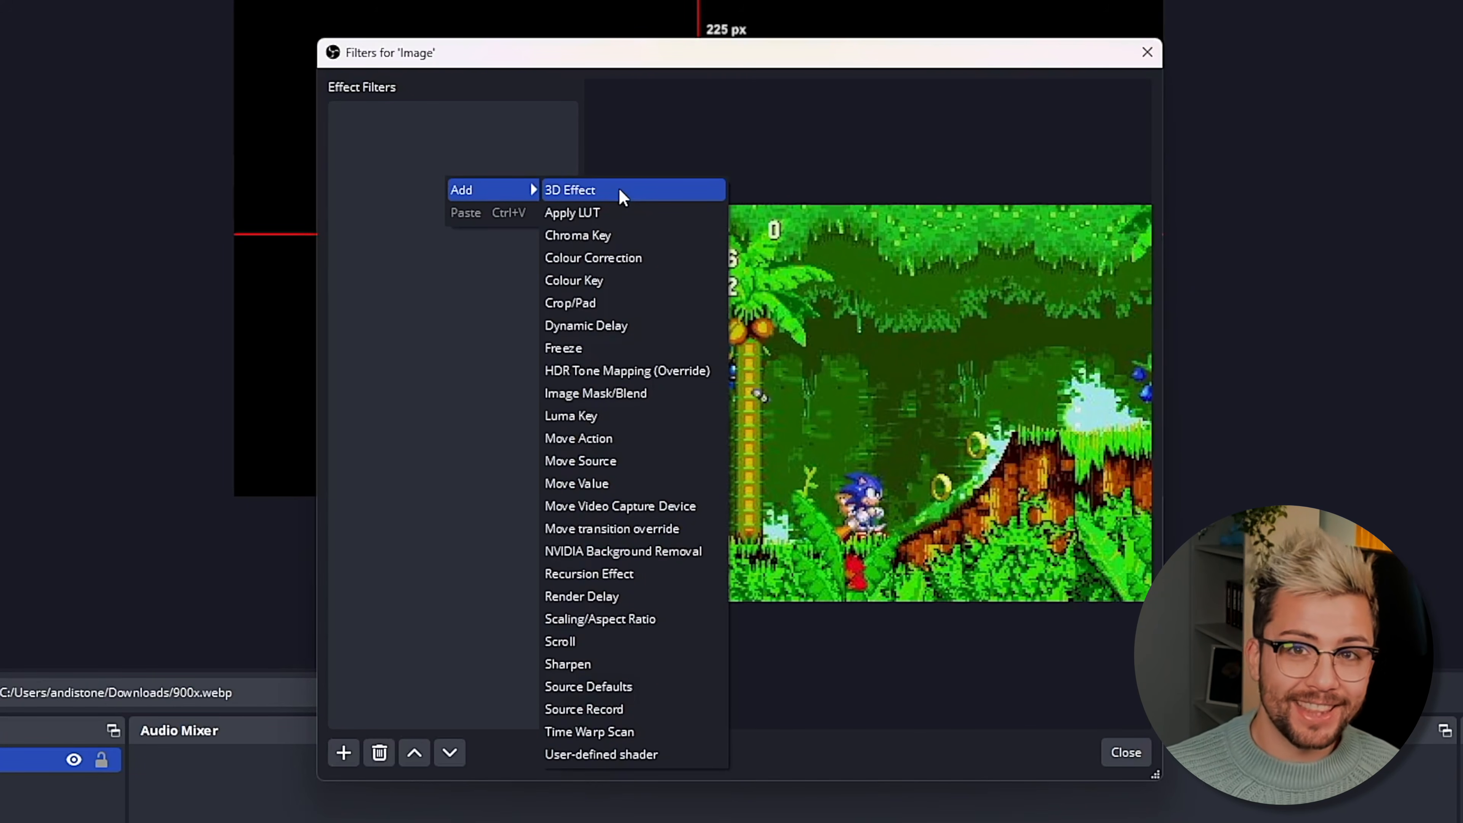
{"action": "left_click", "coordinate": [618, 189]}
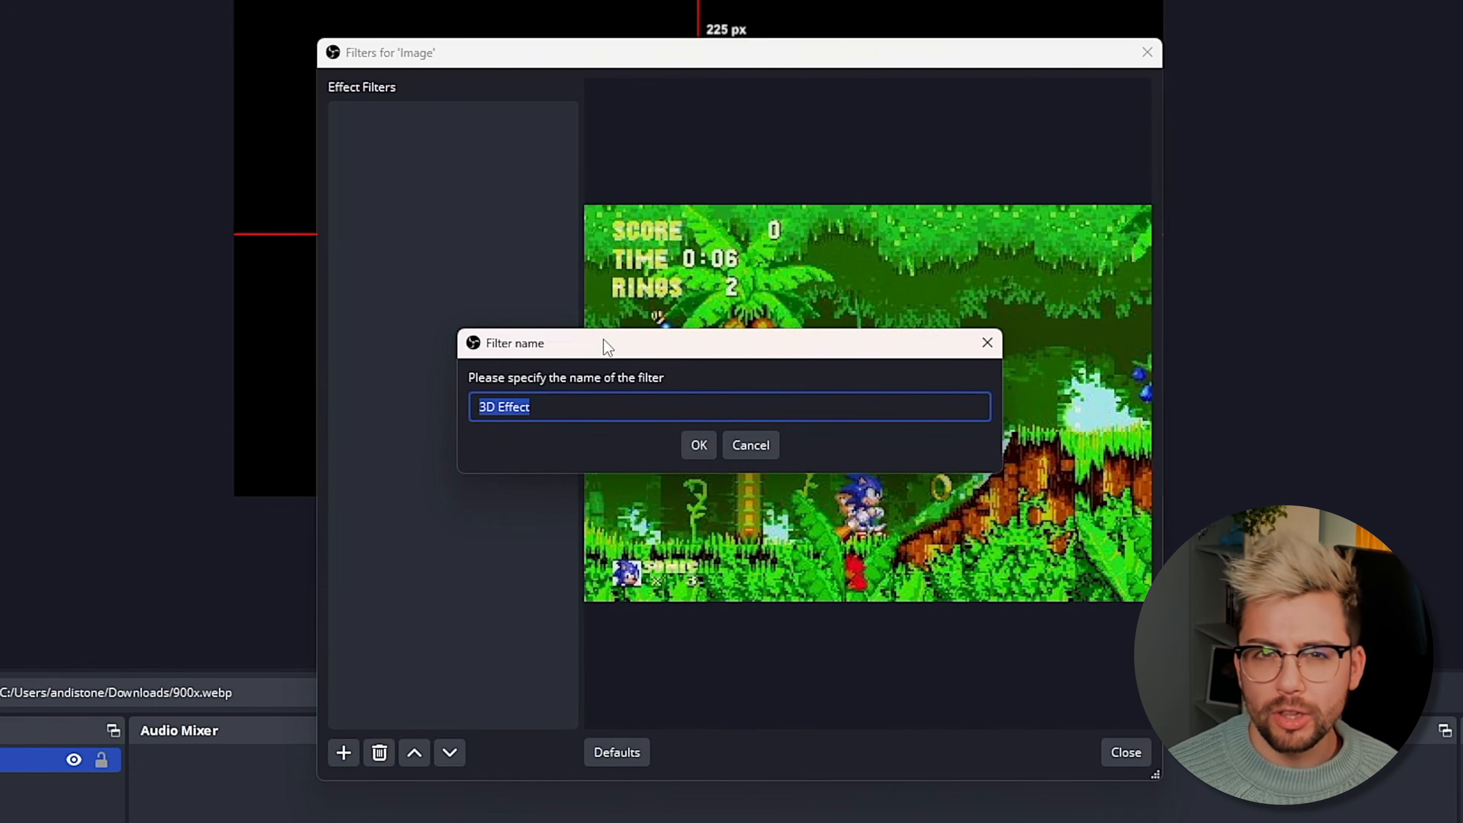
{"action": "key", "text": "Return"}
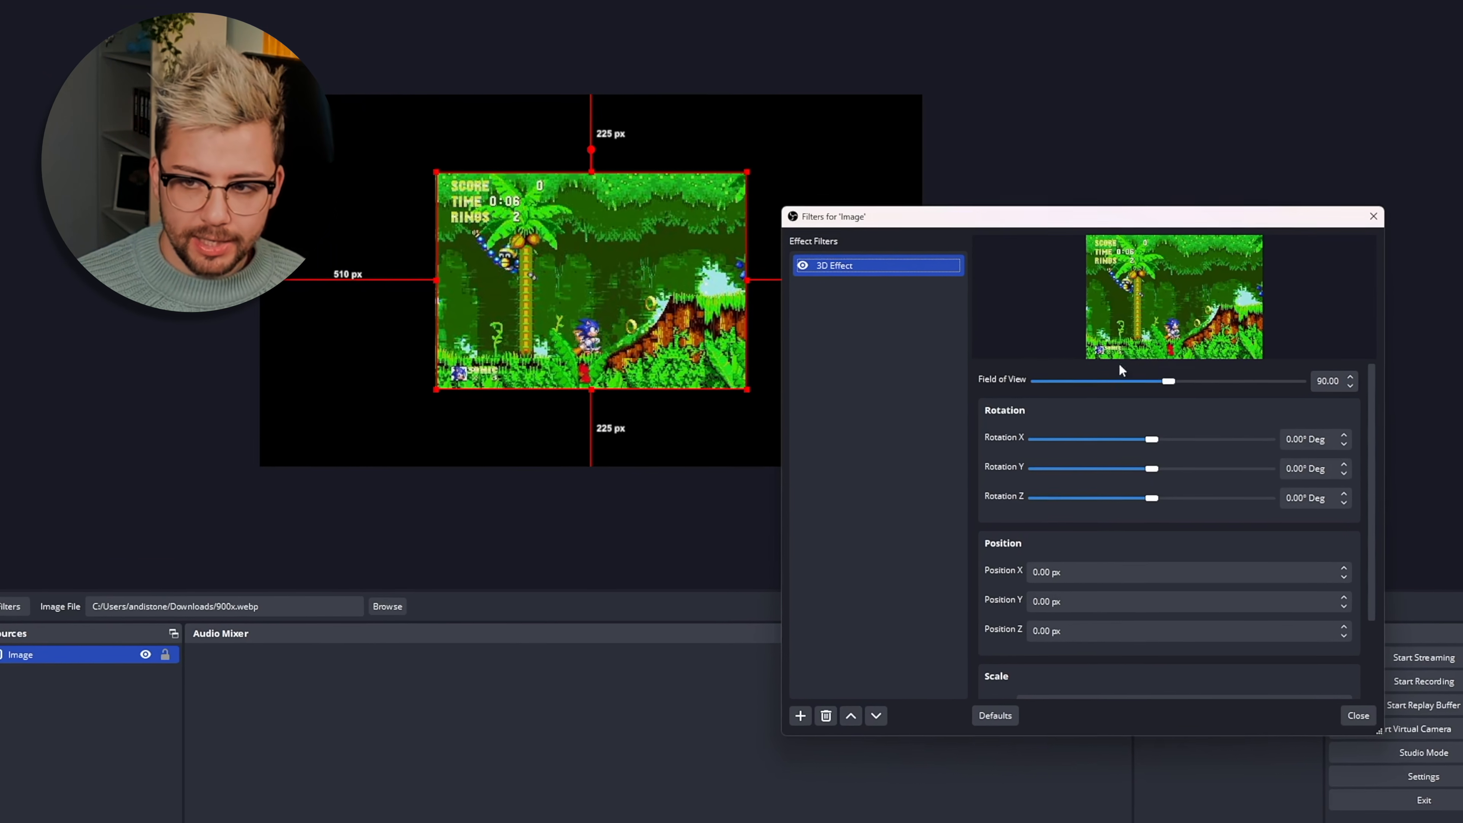
Set the 3D Effect's field of view to about 103 and try out its X and Y rotation
{"action": "left_click_drag", "start_coordinate": [1172, 384], "coordinate": [1107, 377]}
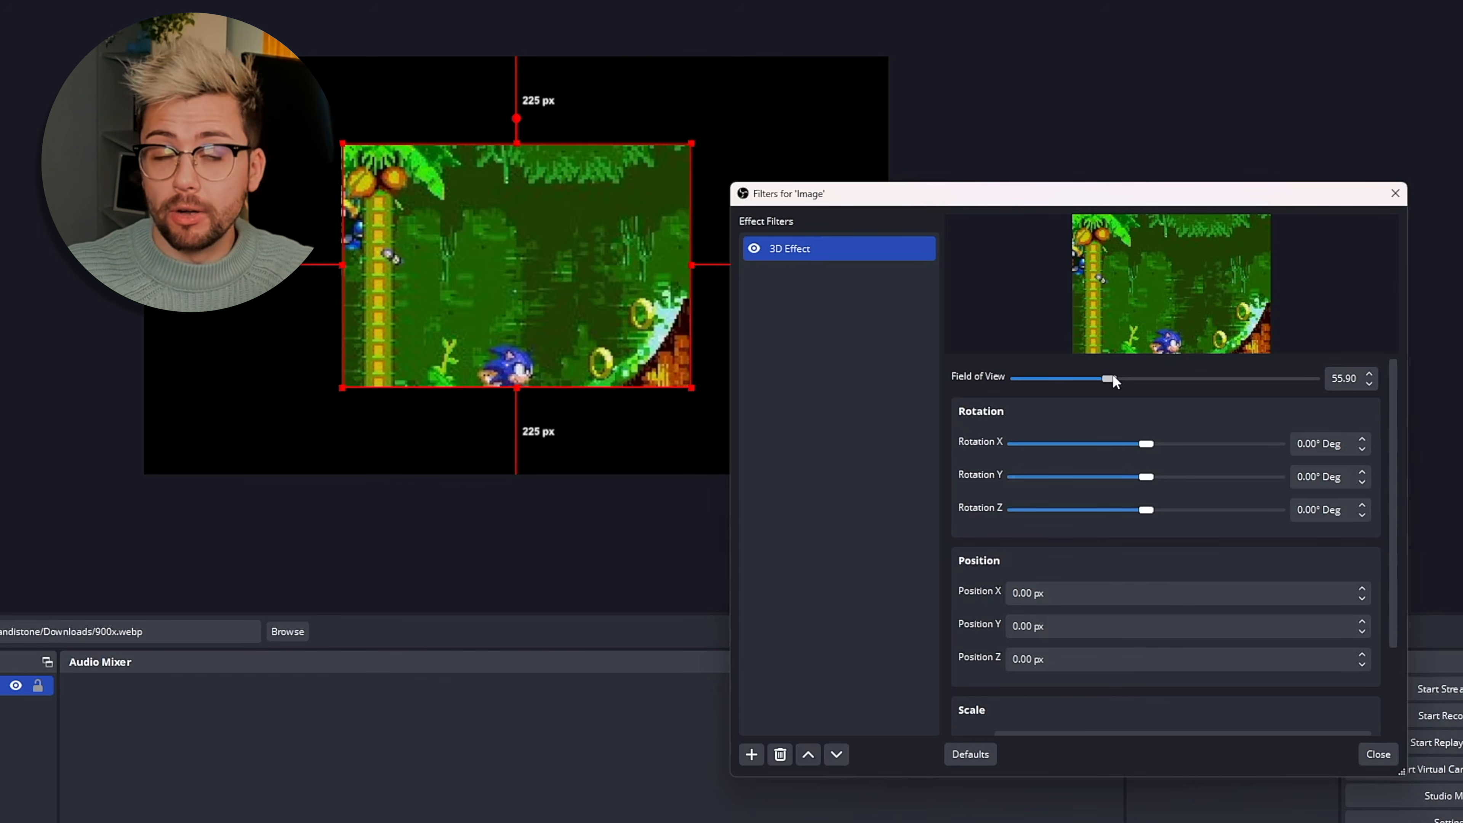
{"action": "left_click_drag", "start_coordinate": [1111, 377], "coordinate": [1186, 380]}
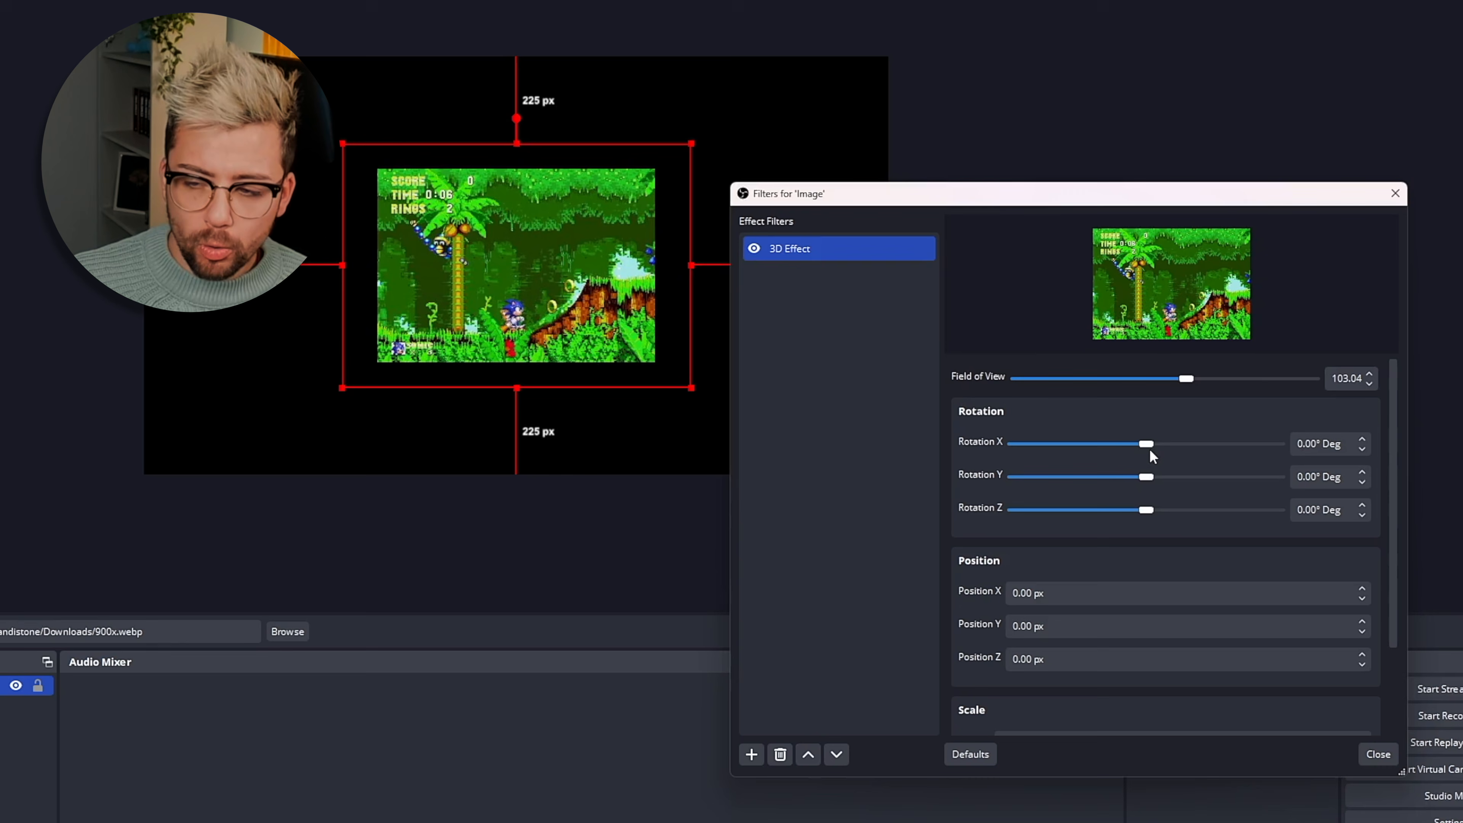
{"action": "mouse_move", "coordinate": [1144, 446]}
{"action": "left_mouse_down"}
{"action": "mouse_move", "coordinate": [1046, 458]}
{"action": "mouse_move", "coordinate": [1162, 450]}
{"action": "mouse_move", "coordinate": [1144, 453]}
{"action": "left_mouse_up"}
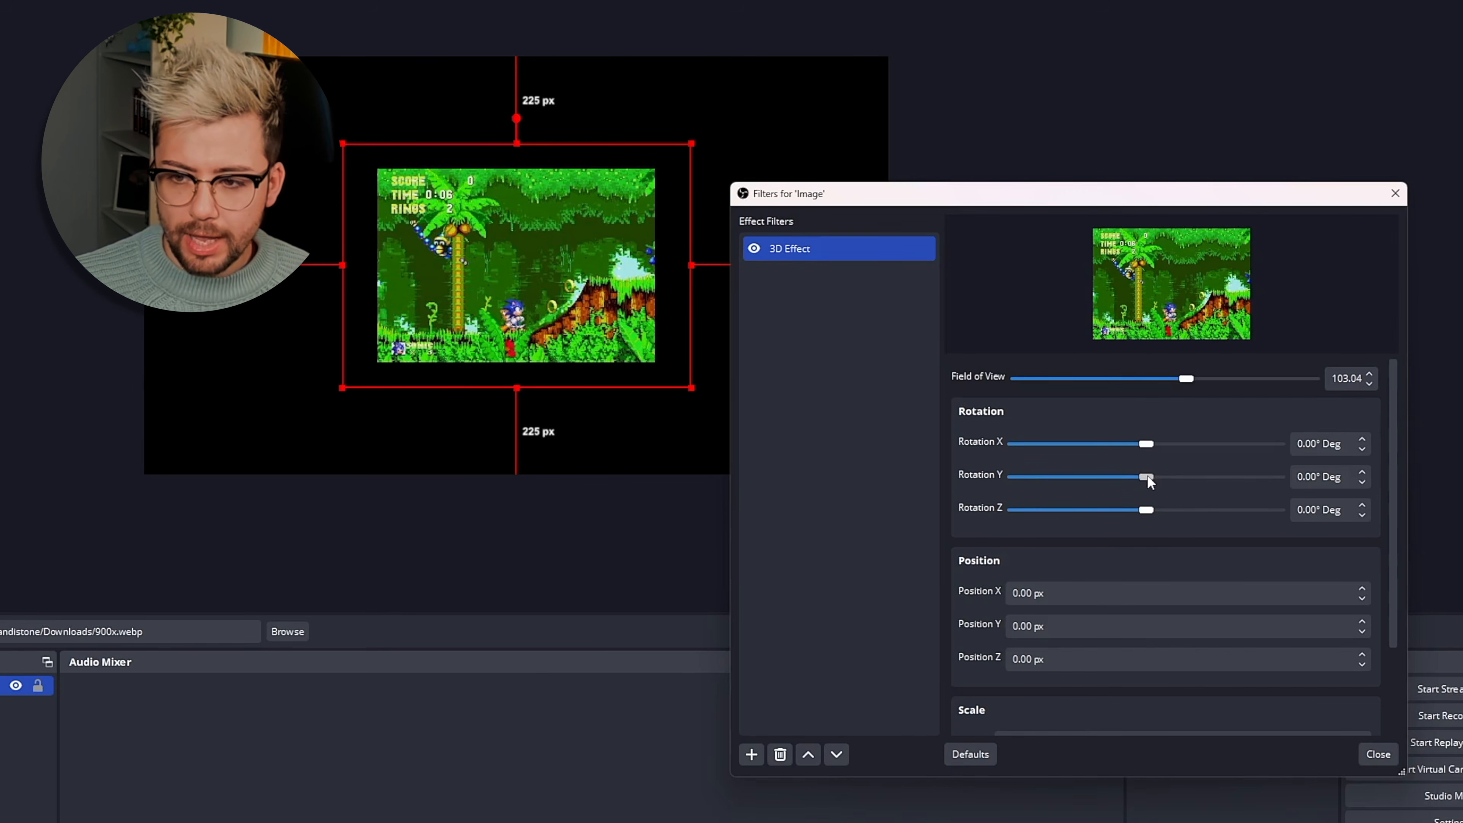
{"action": "left_click_drag", "start_coordinate": [1147, 475], "coordinate": [1314, 456]}
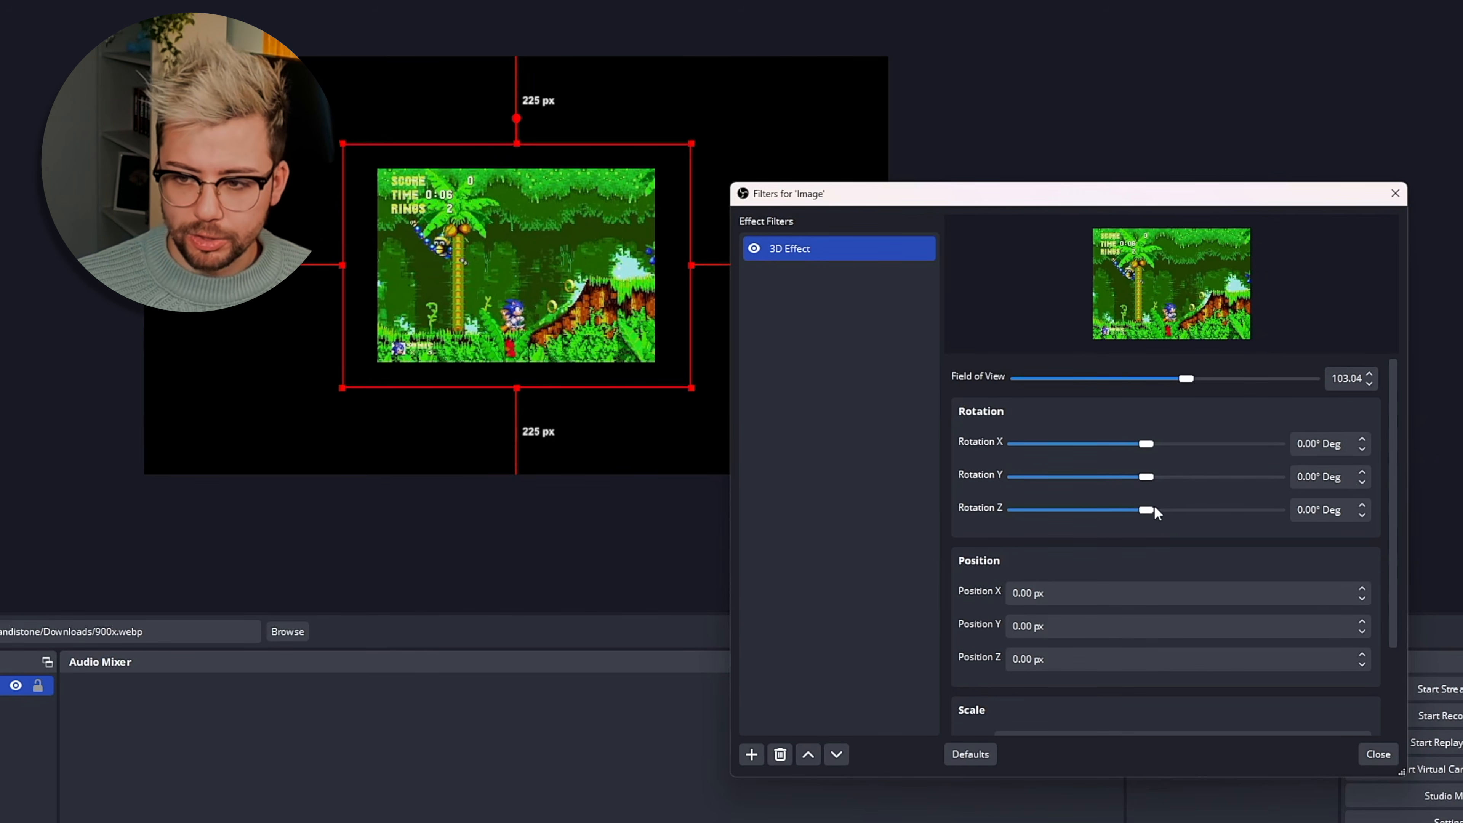
Rotate the image about -38° on X, 41° on Y and -64° on Z, with the field of view at about 101
{"action": "left_click_drag", "start_coordinate": [1147, 511], "coordinate": [1109, 511]}
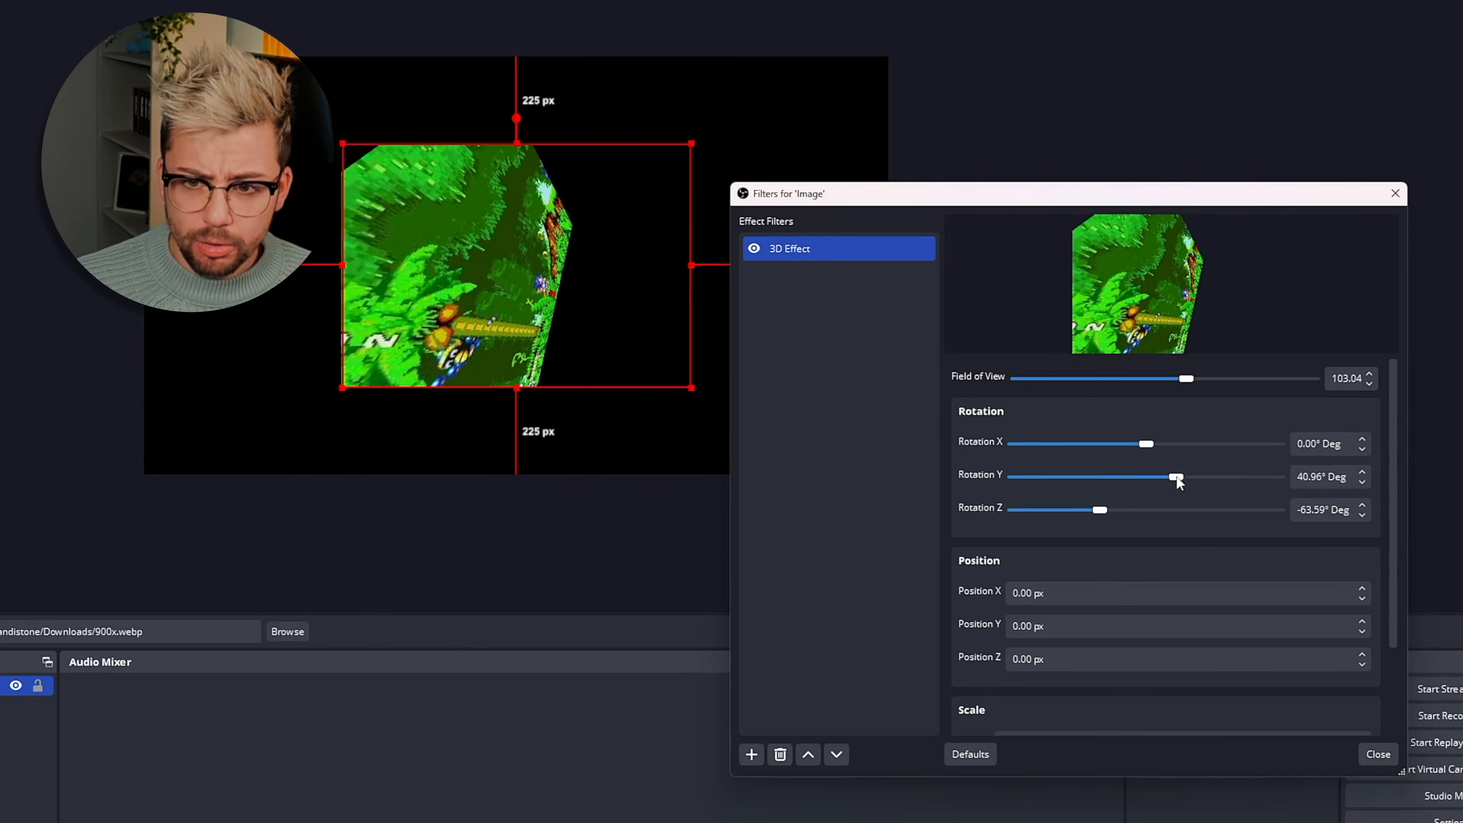
{"action": "left_click_drag", "start_coordinate": [1144, 443], "coordinate": [1118, 442]}
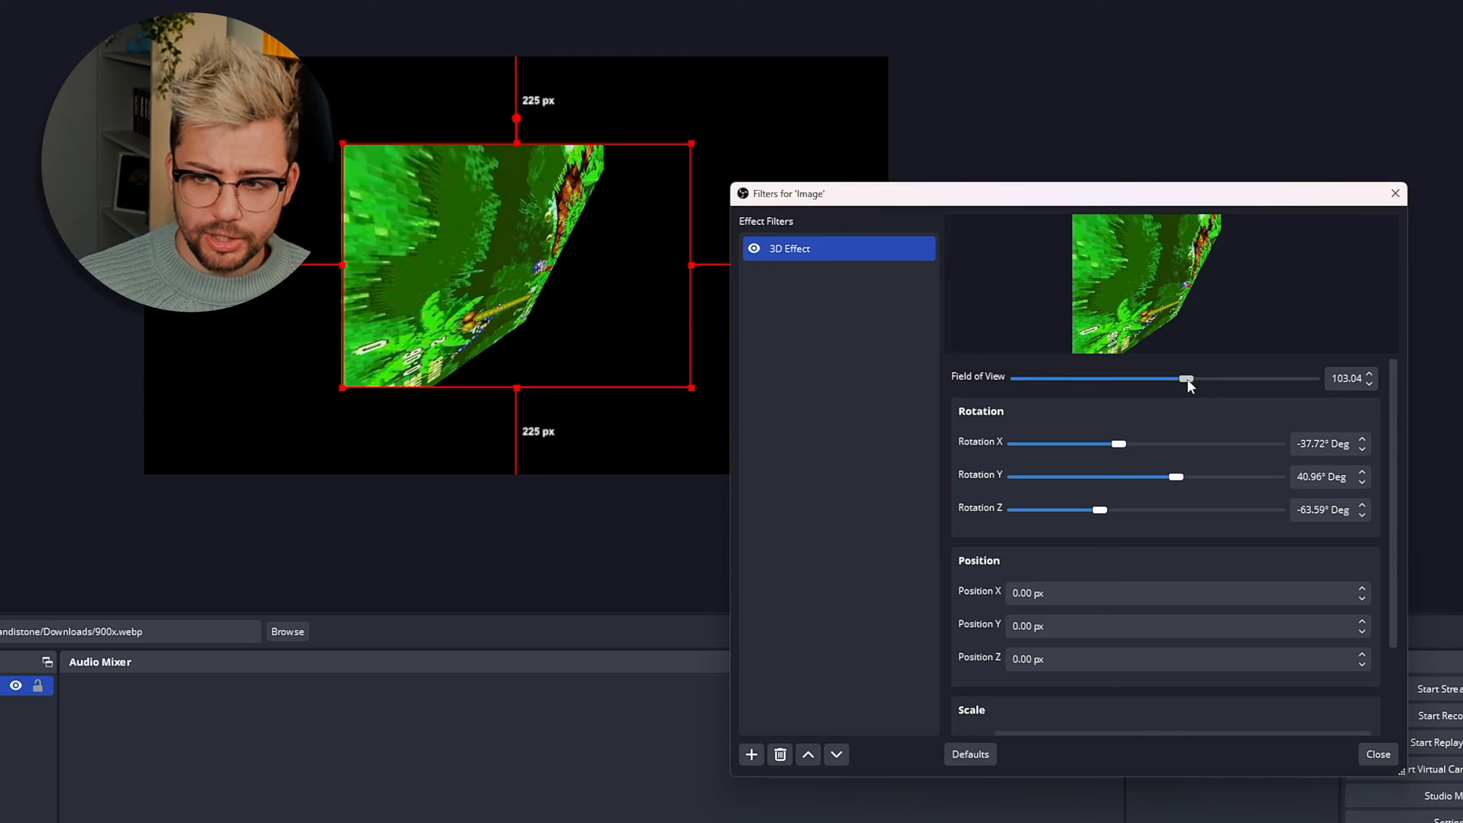
{"action": "left_click_drag", "start_coordinate": [1187, 381], "coordinate": [1182, 411]}
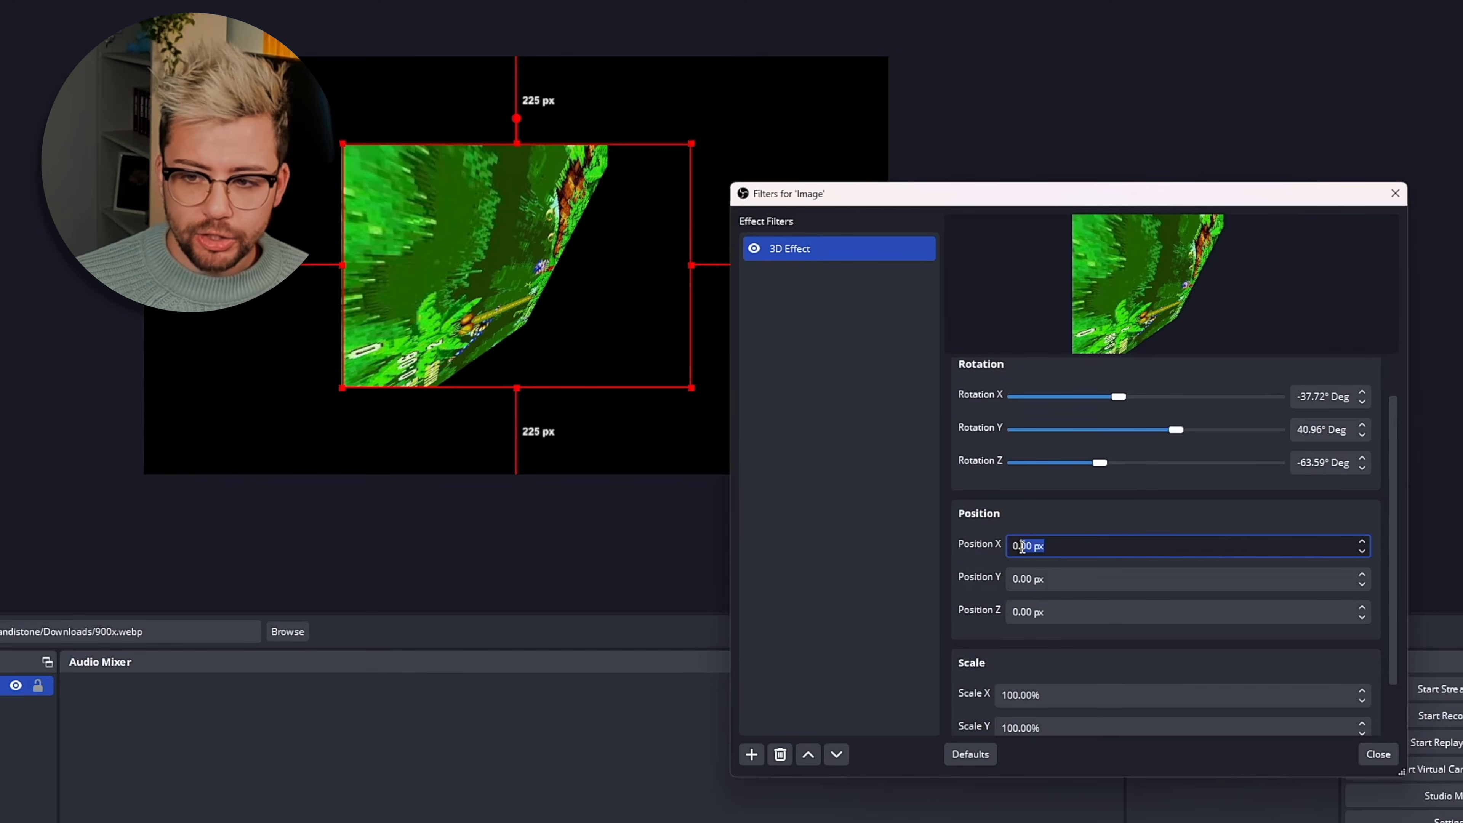
Set the 3D Effect's position to 50 px on X, 31 px on Y and 1000 px on Z
{"action": "scroll", "coordinate": [1047, 545], "scroll_direction": "up", "scroll_amount": 20}
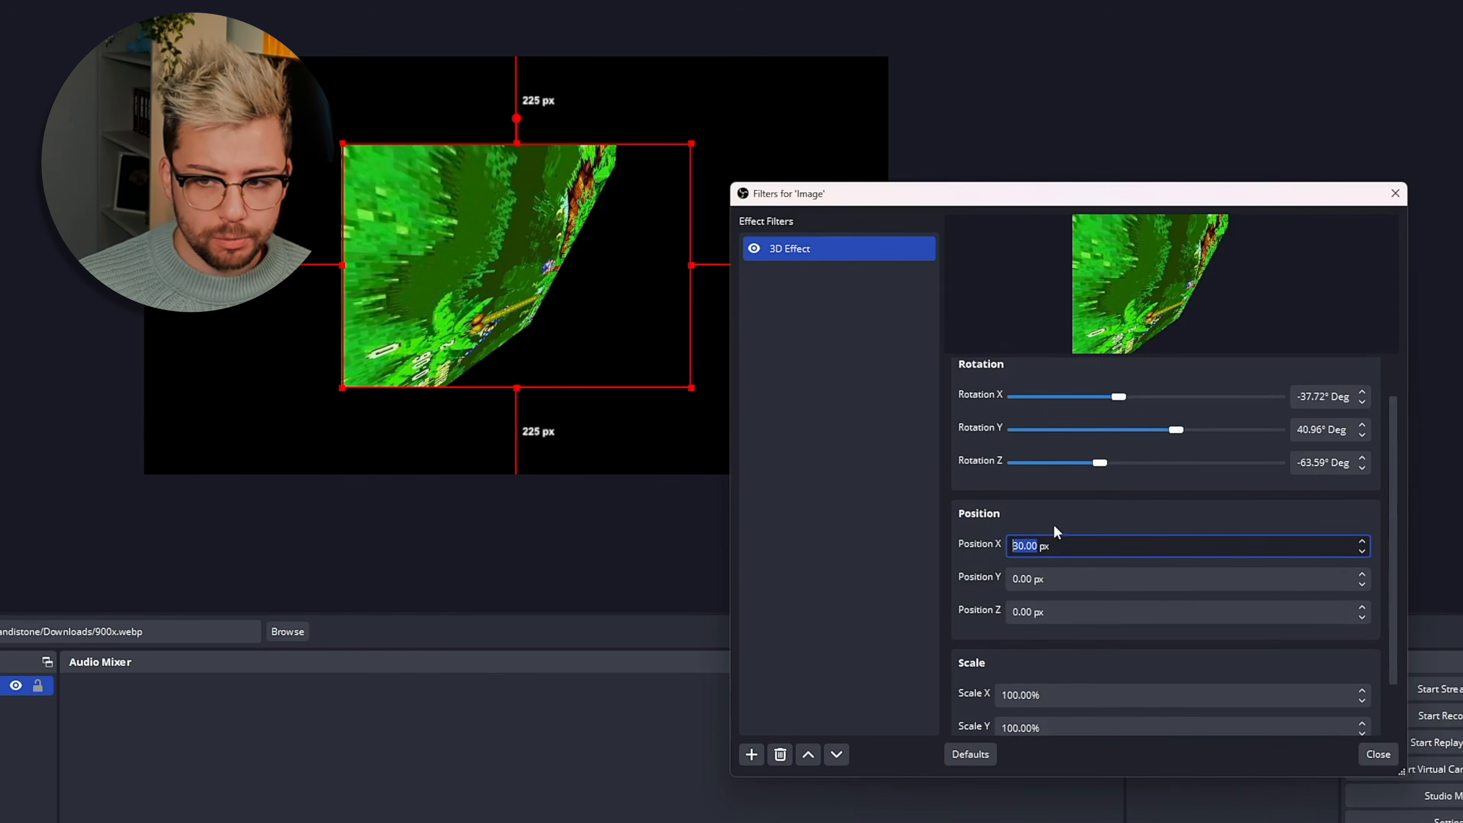
{"action": "scroll", "coordinate": [1036, 591], "scroll_direction": "up", "scroll_amount": 9}
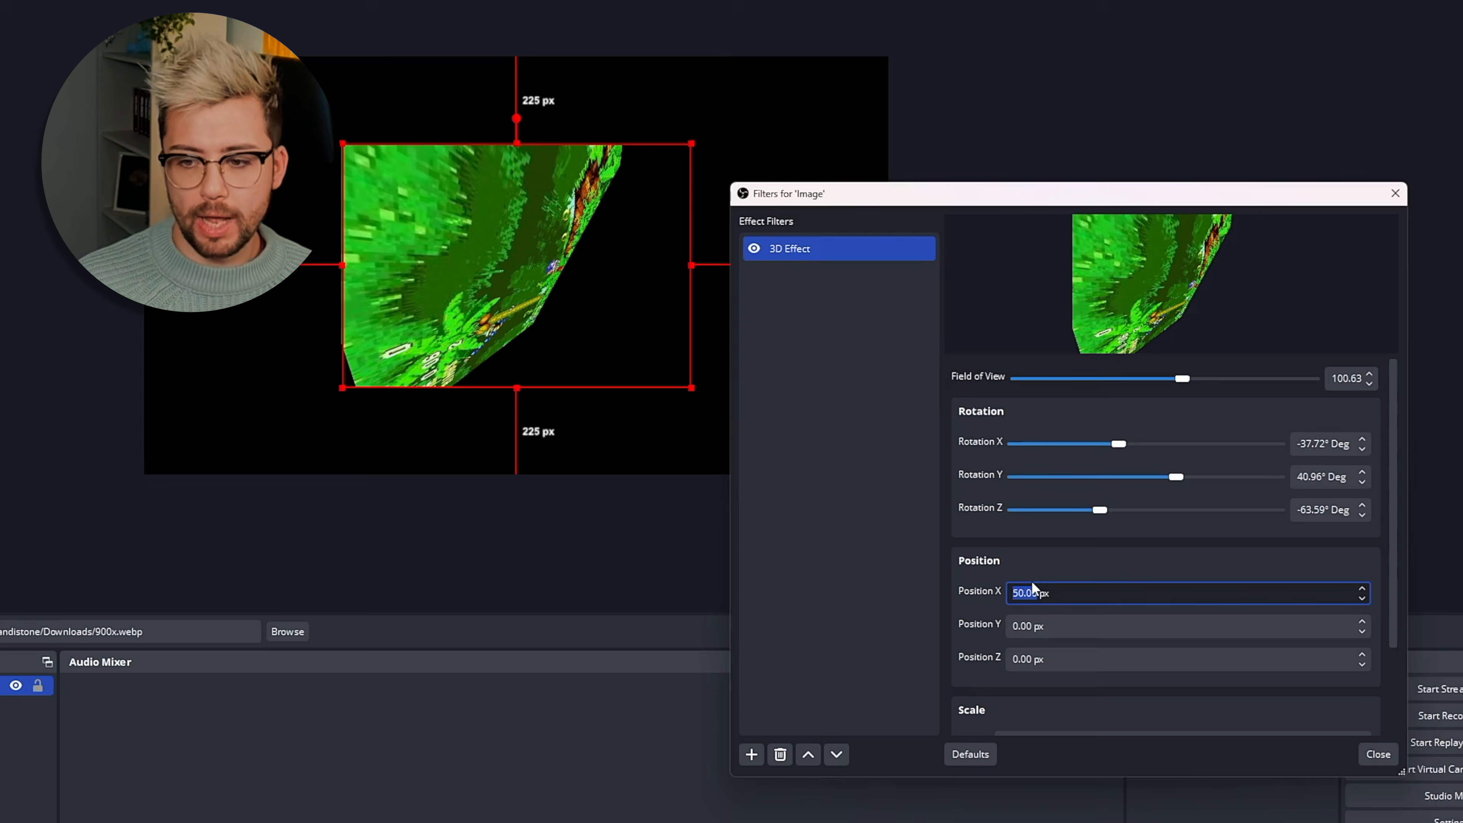
{"action": "left_click", "coordinate": [1074, 623]}
{"action": "scroll", "coordinate": [1077, 622], "scroll_direction": "up", "scroll_amount": 12}
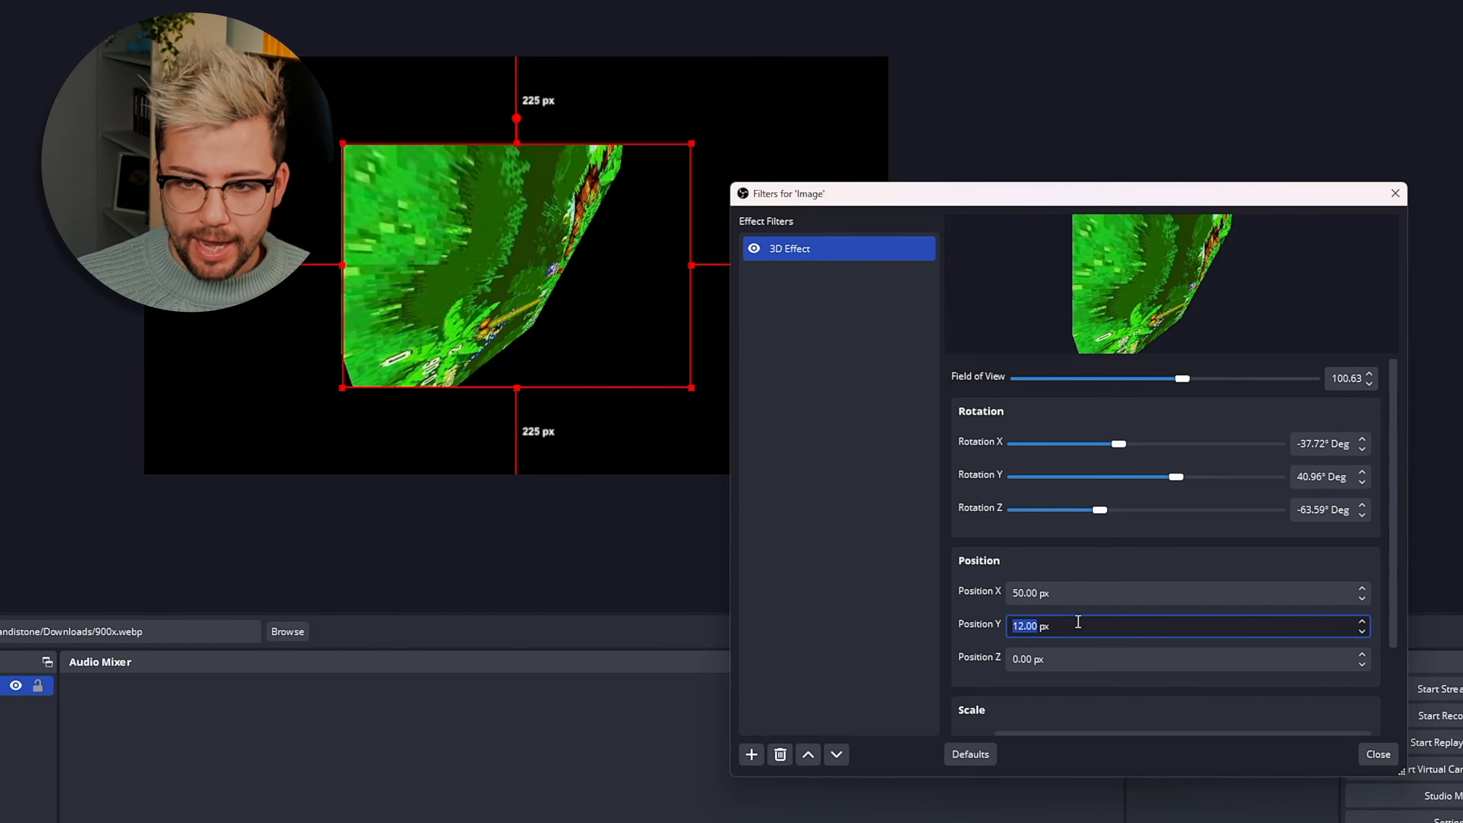
{"action": "scroll", "coordinate": [1078, 621], "scroll_direction": "up", "scroll_amount": 19}
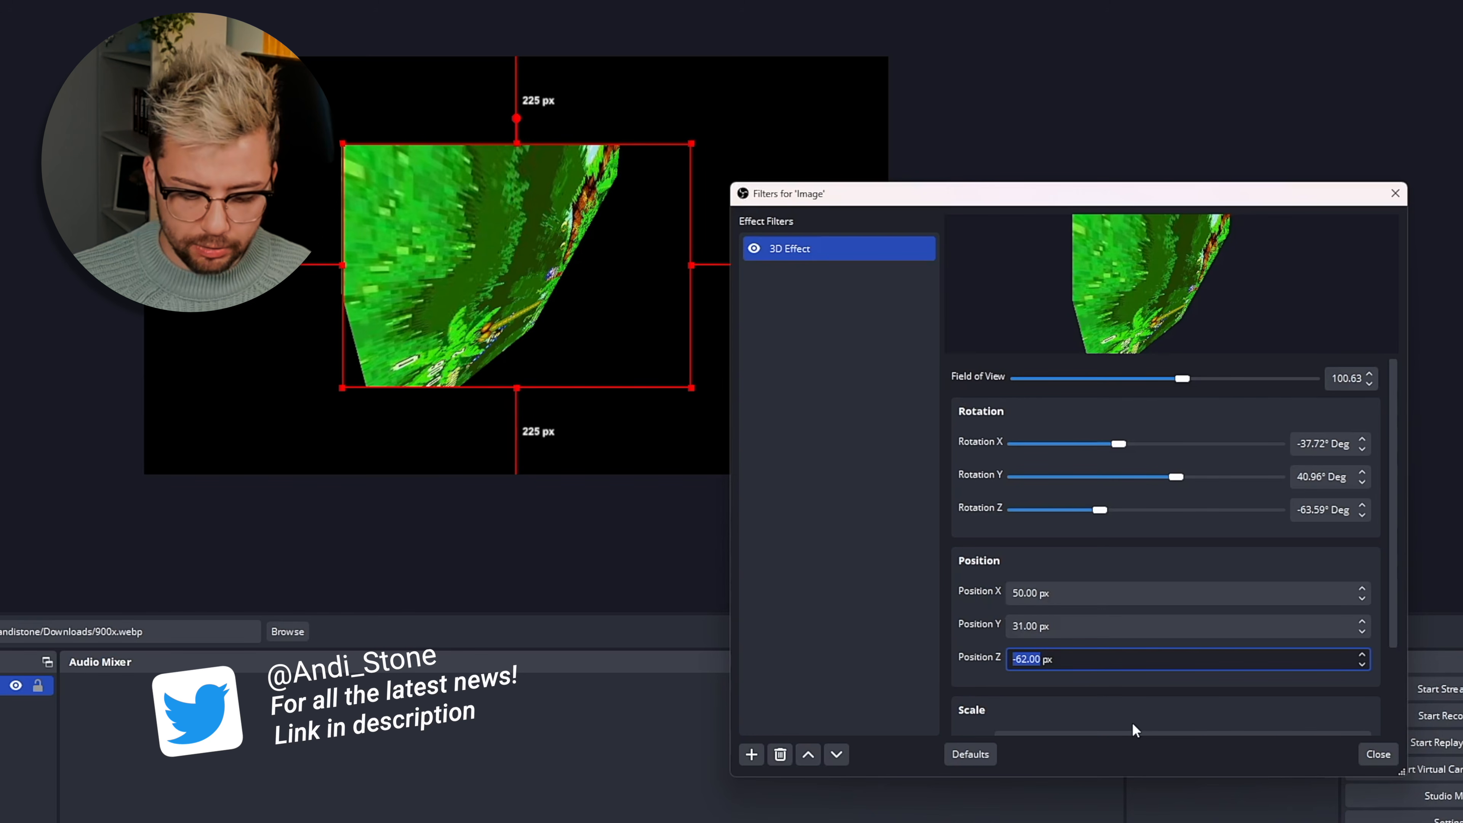
{"action": "type", "text": "100"}
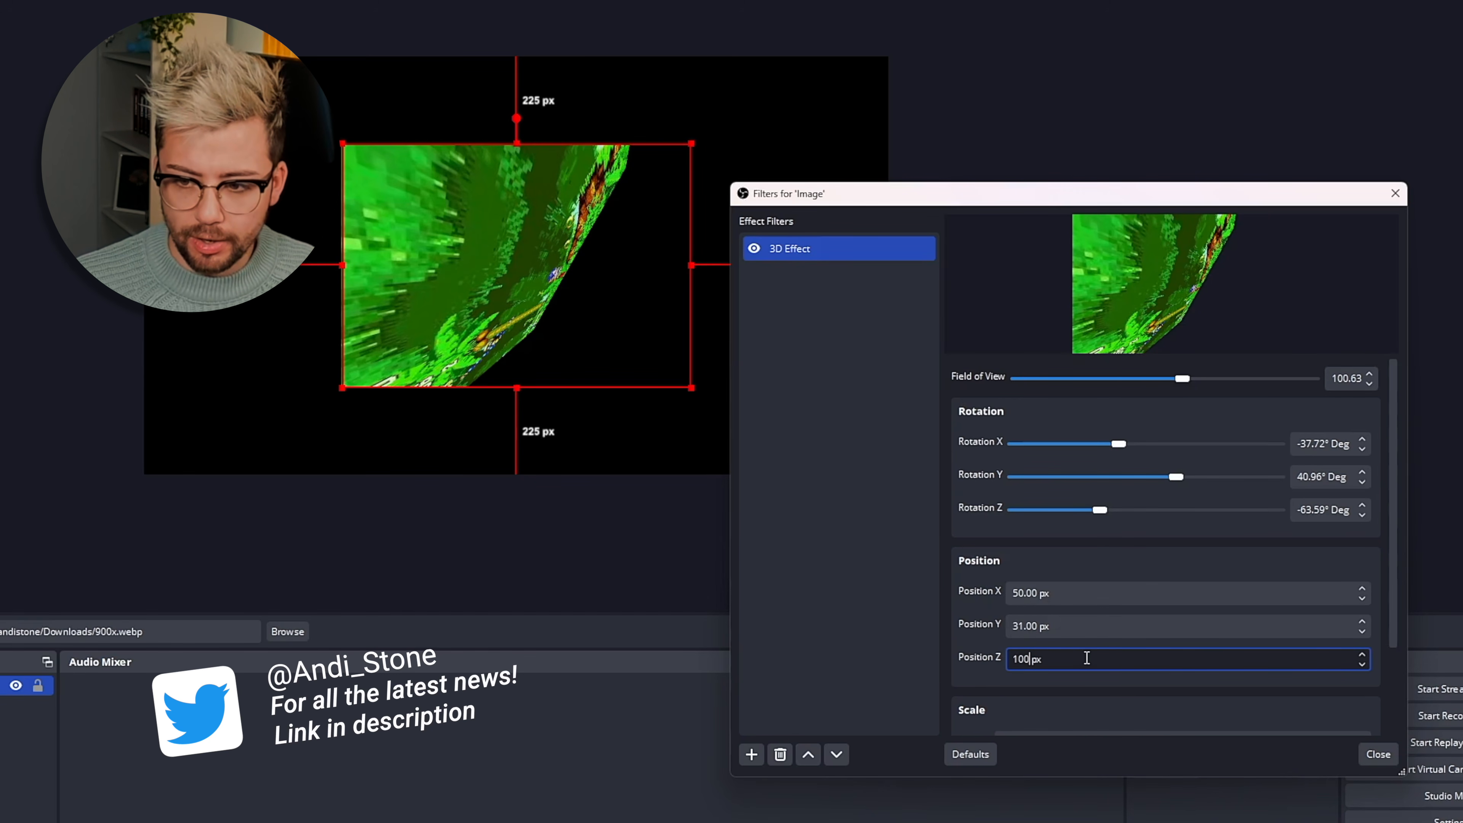
{"action": "type", "text": "0"}
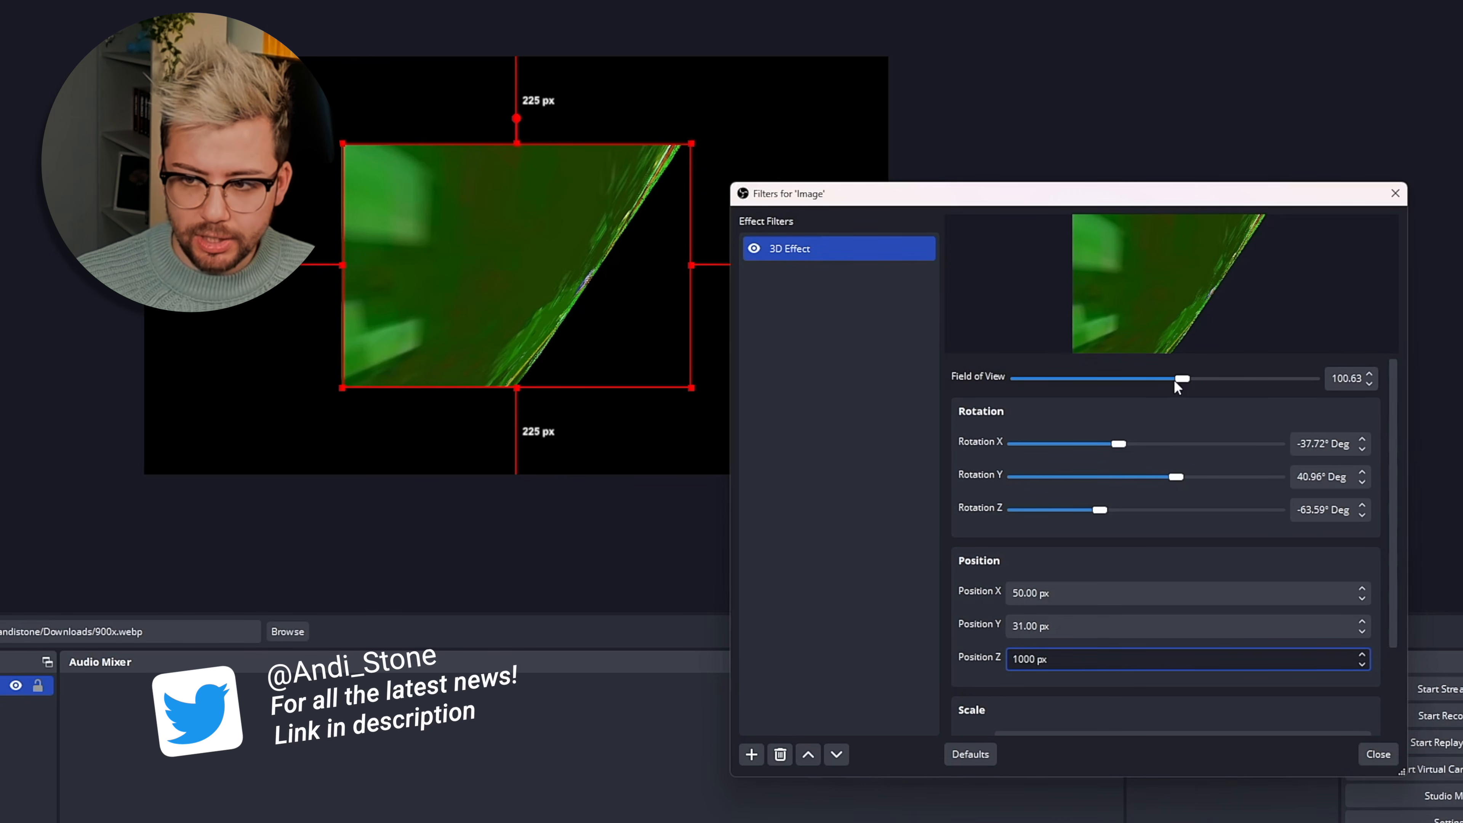
Widen the field of view to about 163 and adjust the rotation to about 18° on Y and 1° on Z
{"action": "left_click_drag", "start_coordinate": [1174, 380], "coordinate": [1284, 365]}
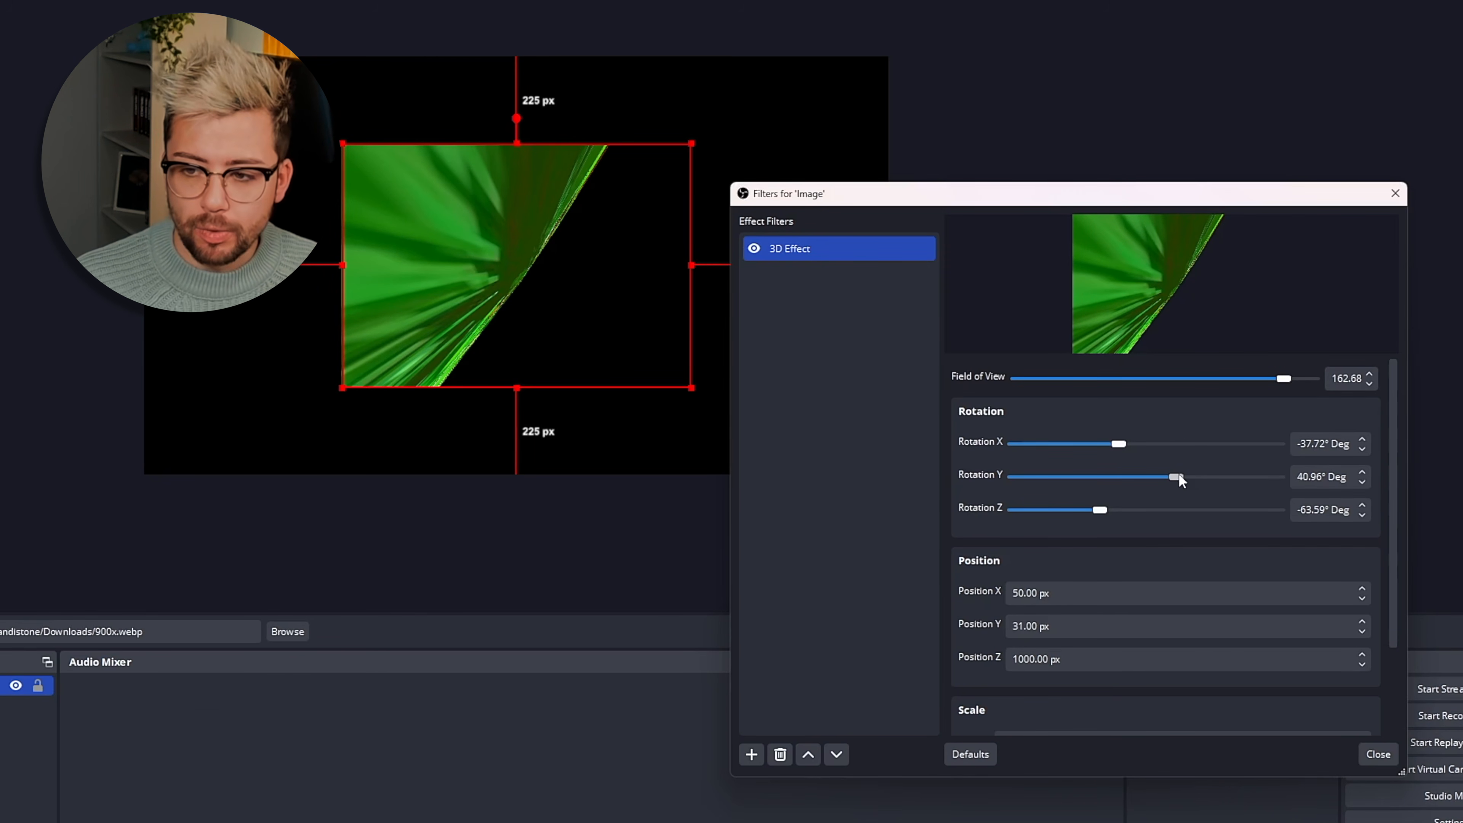
{"action": "left_click_drag", "start_coordinate": [1101, 509], "coordinate": [1149, 444]}
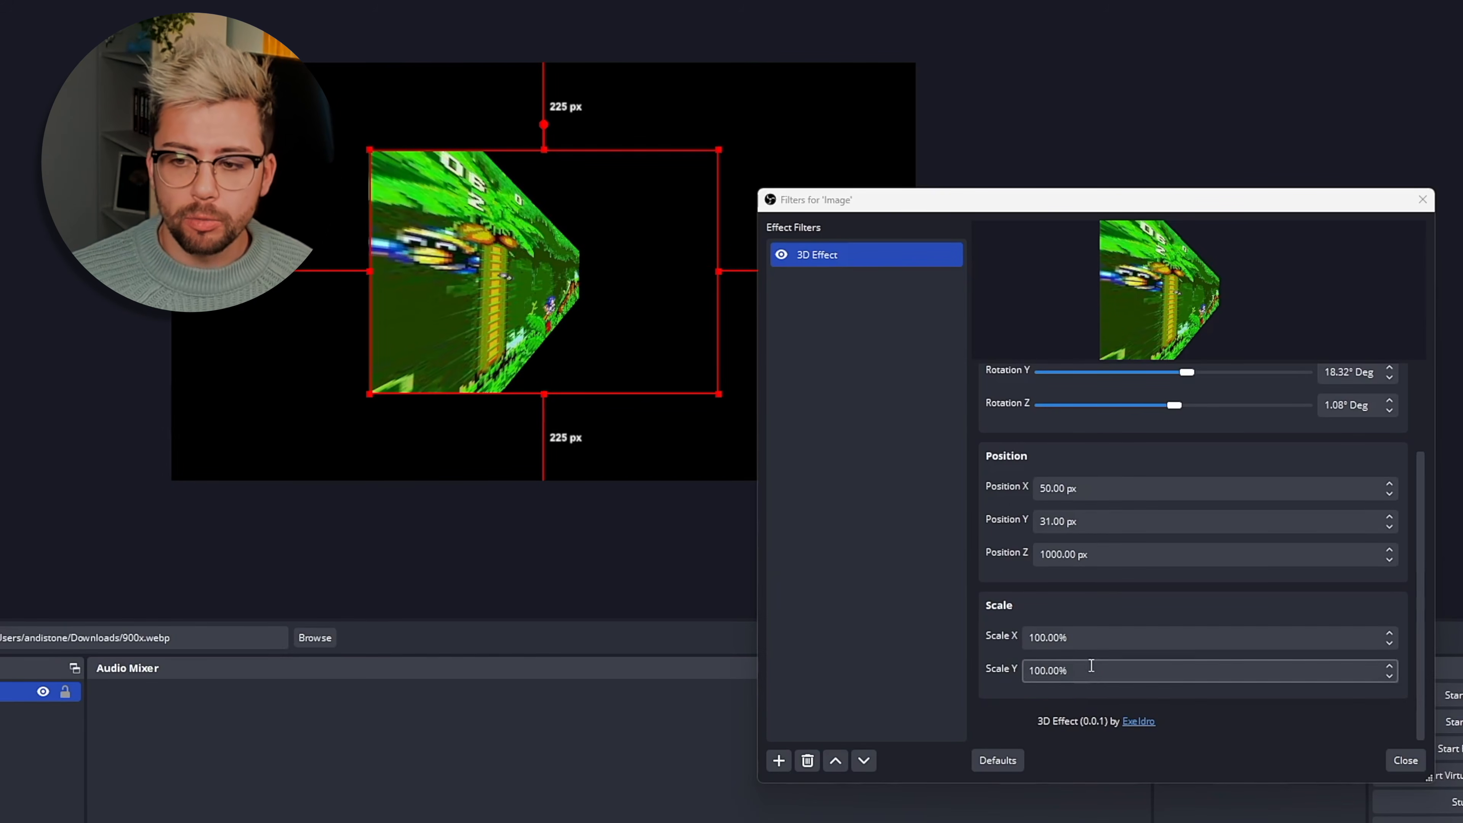
Reduce the 3D Effect's scale to 62% on X and 14% on Y
{"action": "scroll", "coordinate": [1089, 644], "scroll_direction": "down", "scroll_amount": 20}
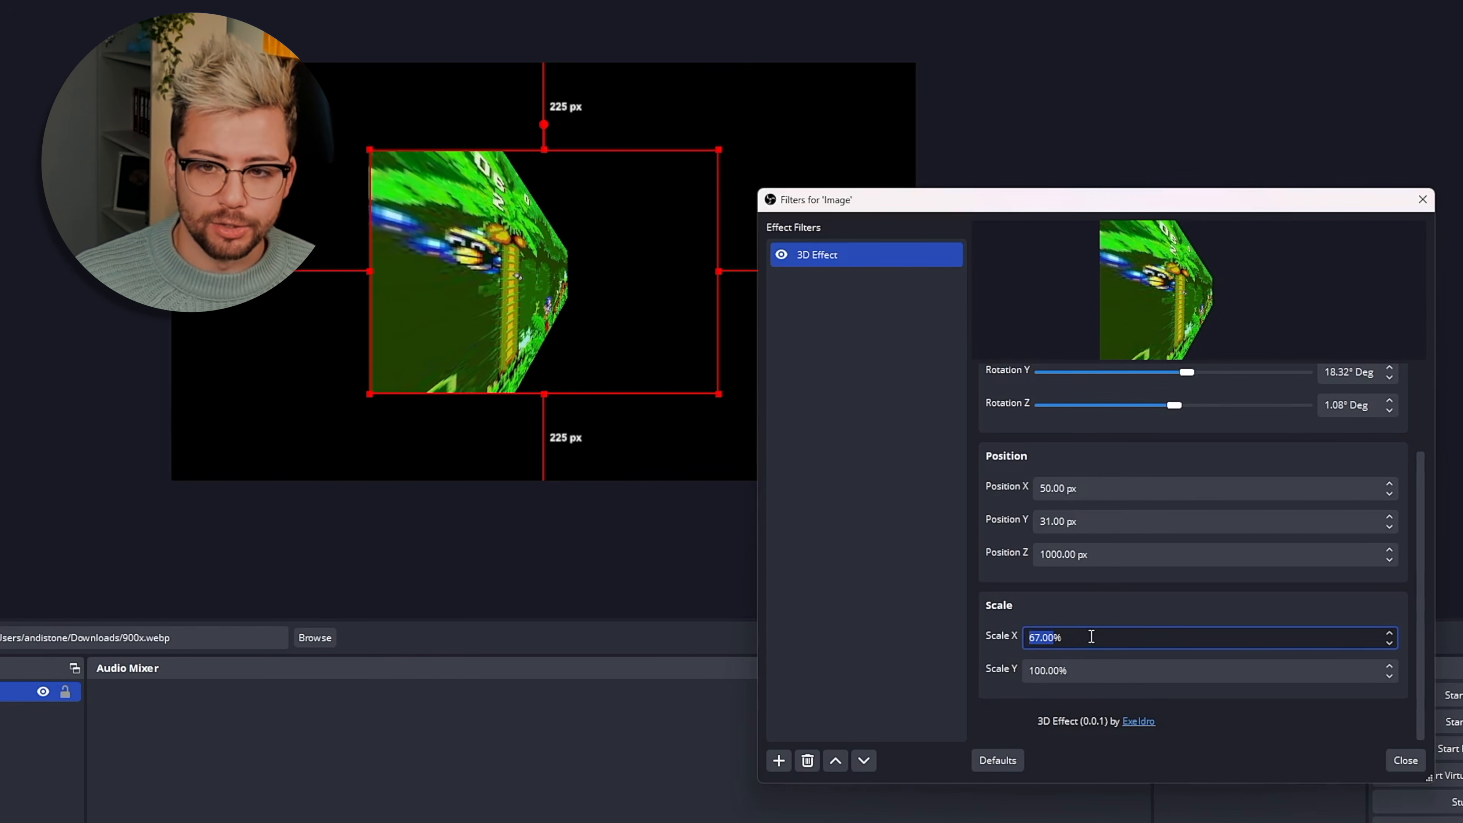
{"action": "scroll", "coordinate": [1100, 668], "scroll_direction": "down", "scroll_amount": 20}
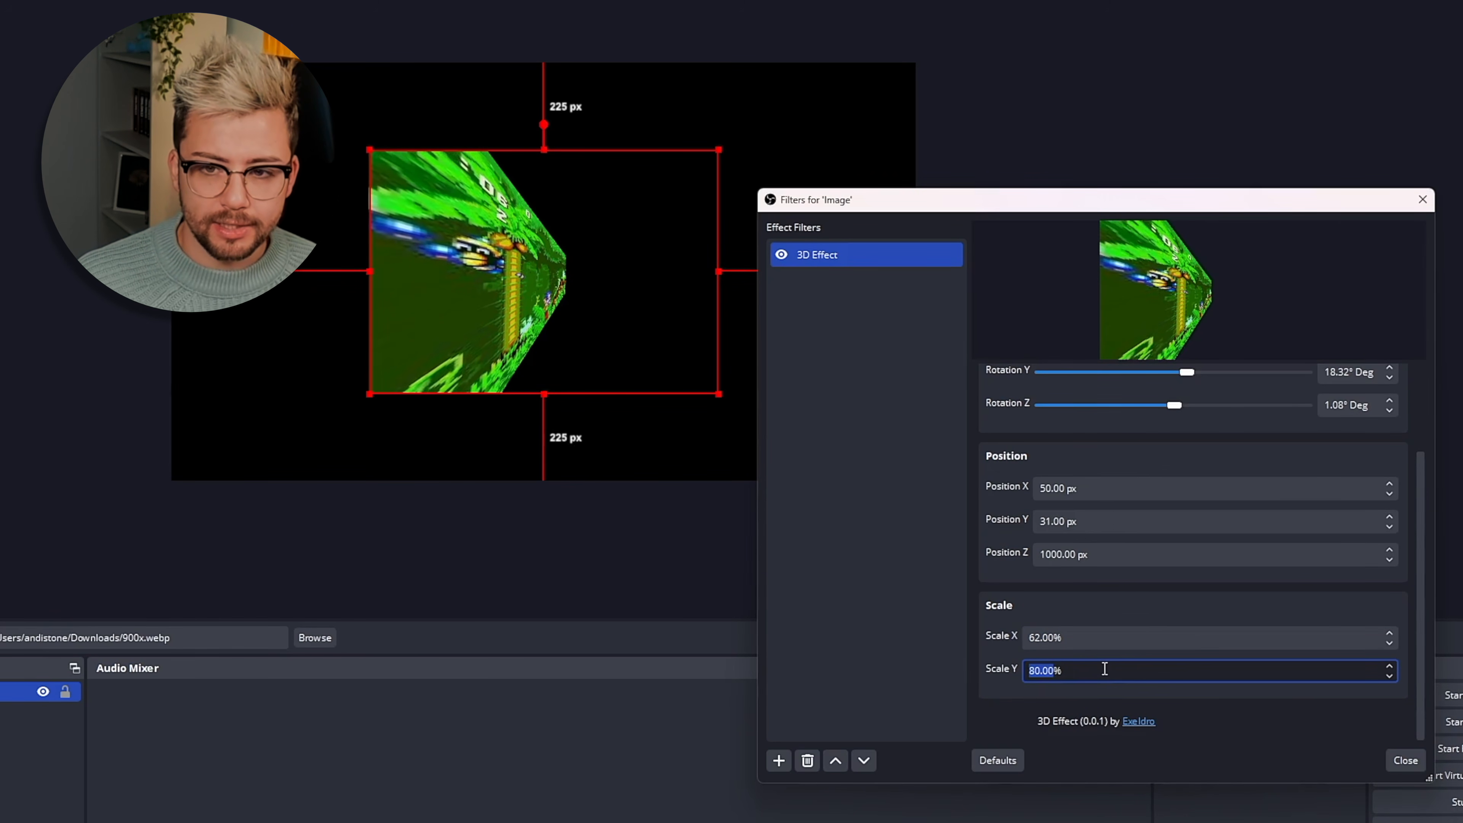
{"action": "scroll", "coordinate": [1103, 668], "scroll_direction": "down", "scroll_amount": 20}
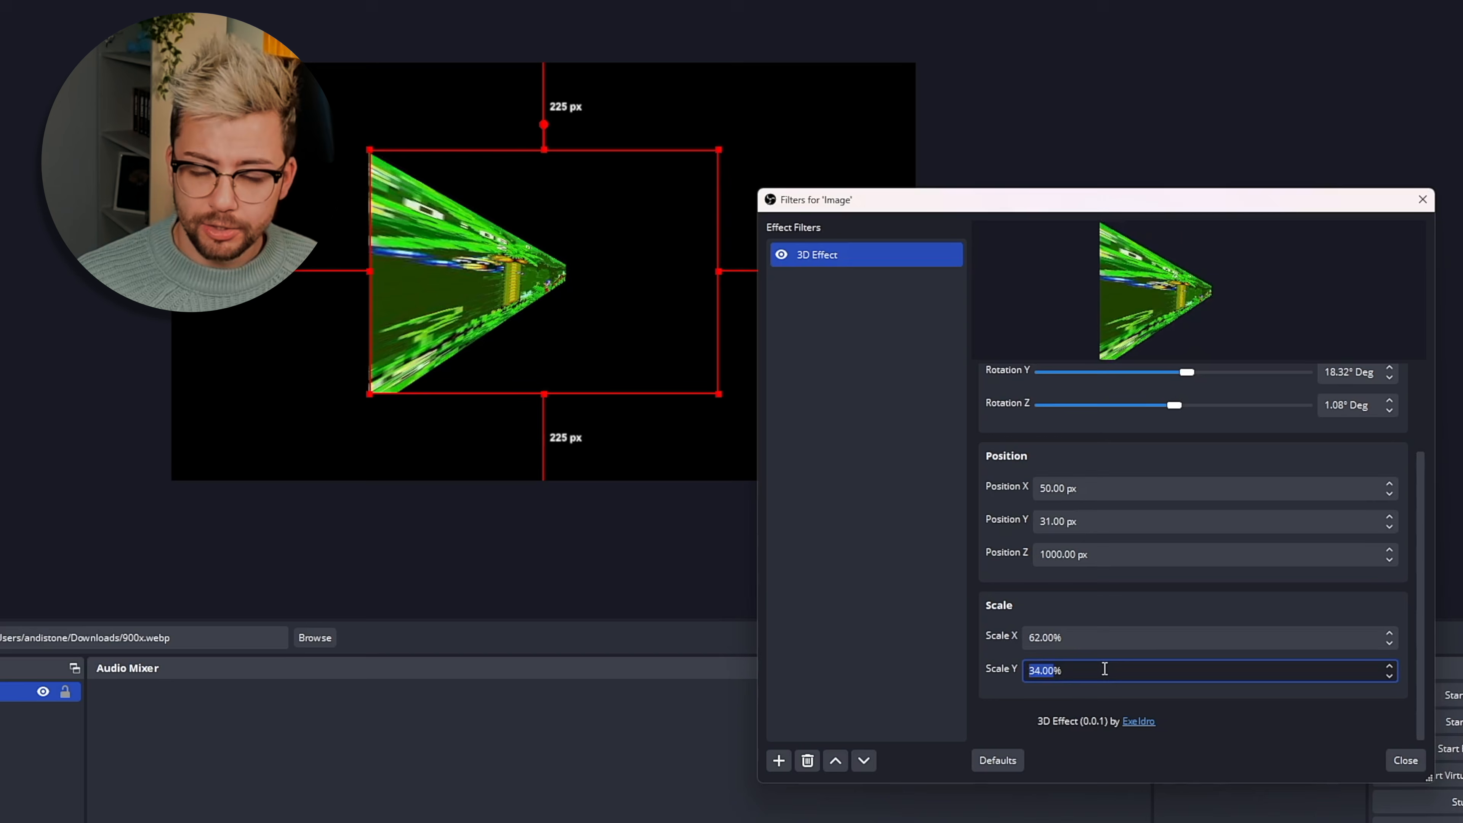
{"action": "scroll", "coordinate": [1104, 668], "scroll_direction": "down", "scroll_amount": 10}
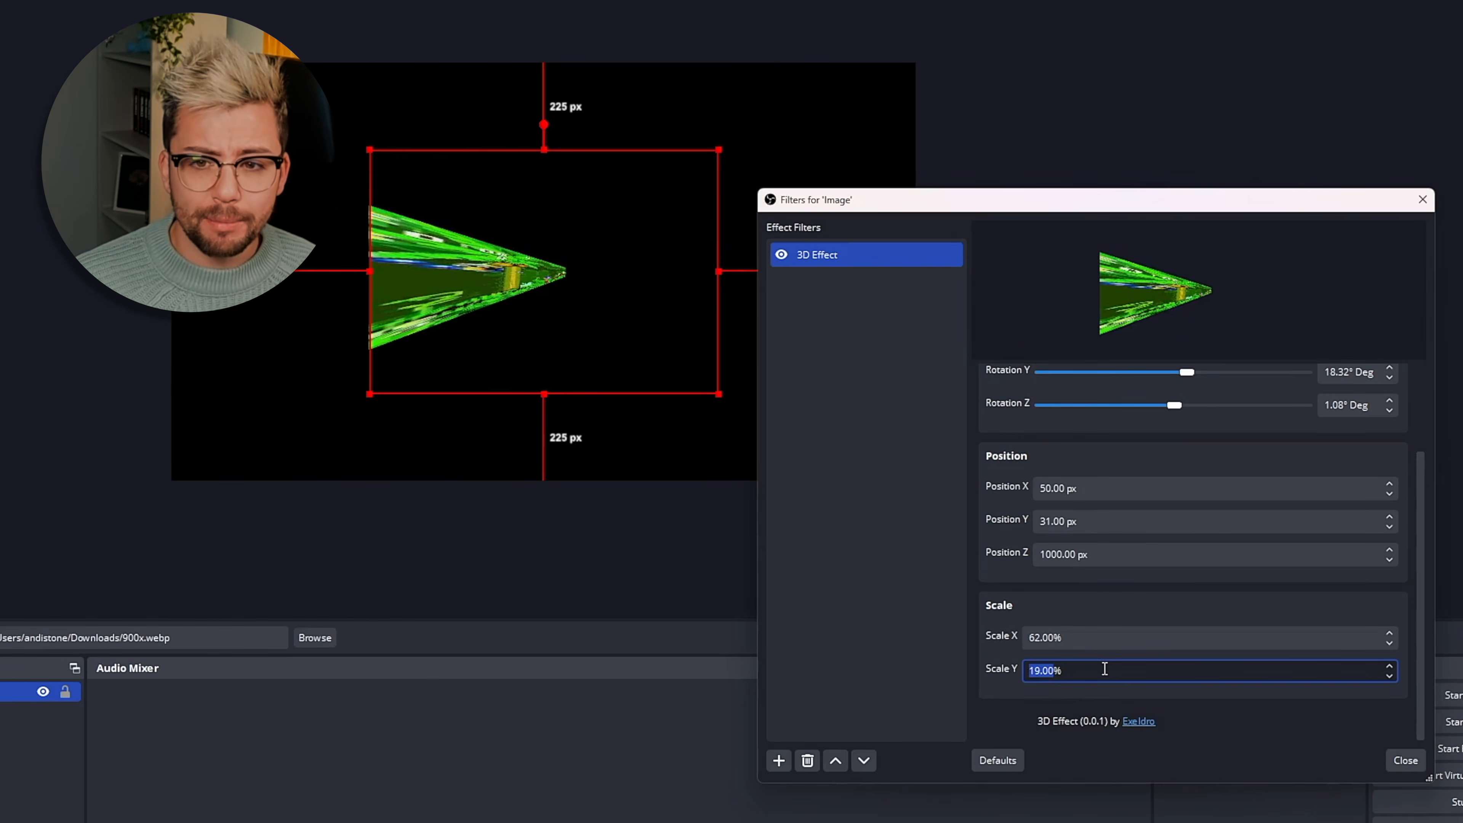
Enlarge the Image source in the preview from its upper-left corner until its top edge is about 27 px from the canvas edge
{"action": "left_click", "coordinate": [501, 453]}
{"action": "left_click", "coordinate": [532, 235]}
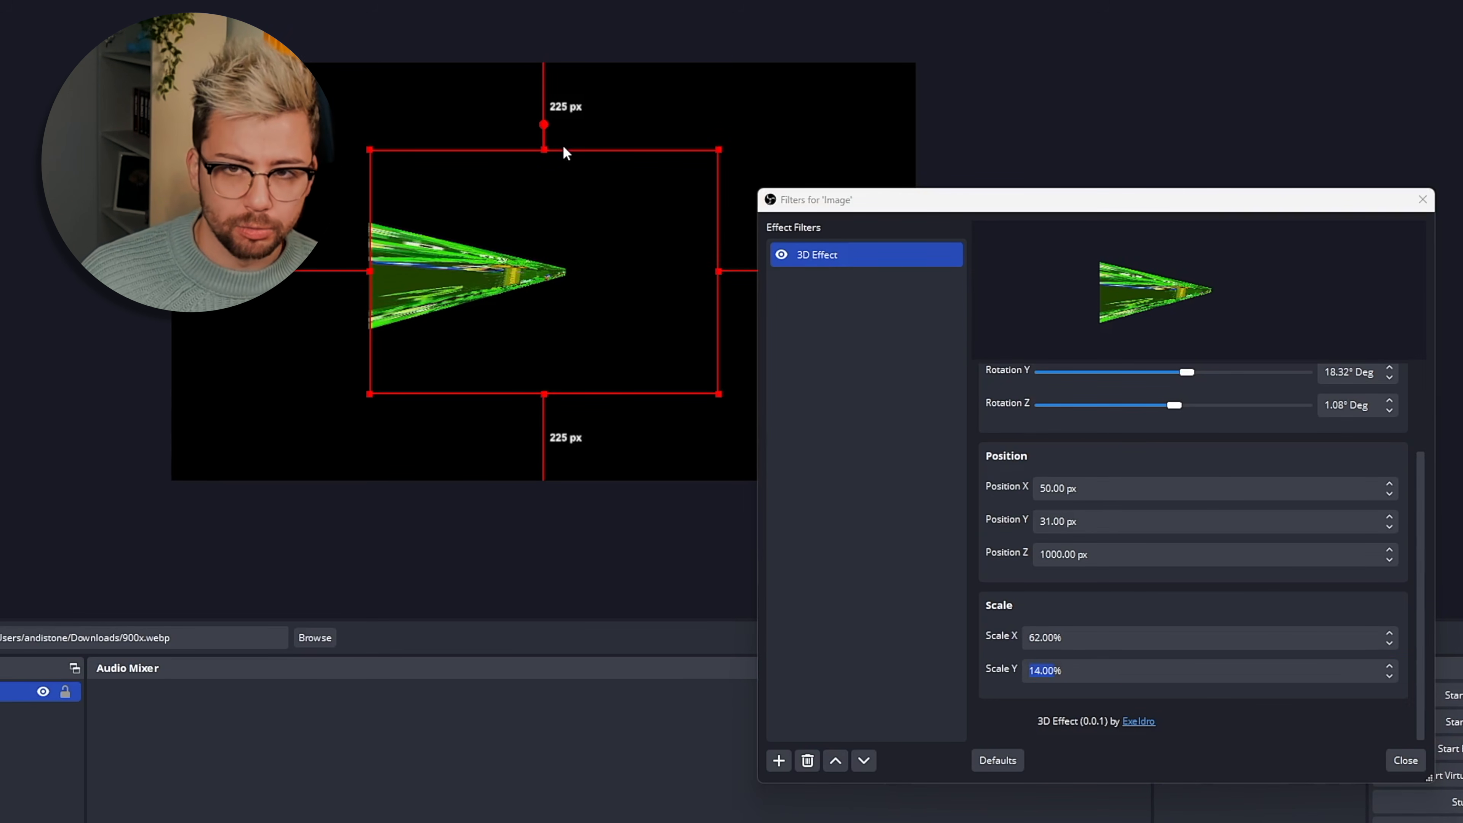
{"action": "left_click_drag", "start_coordinate": [370, 149], "coordinate": [259, 72]}
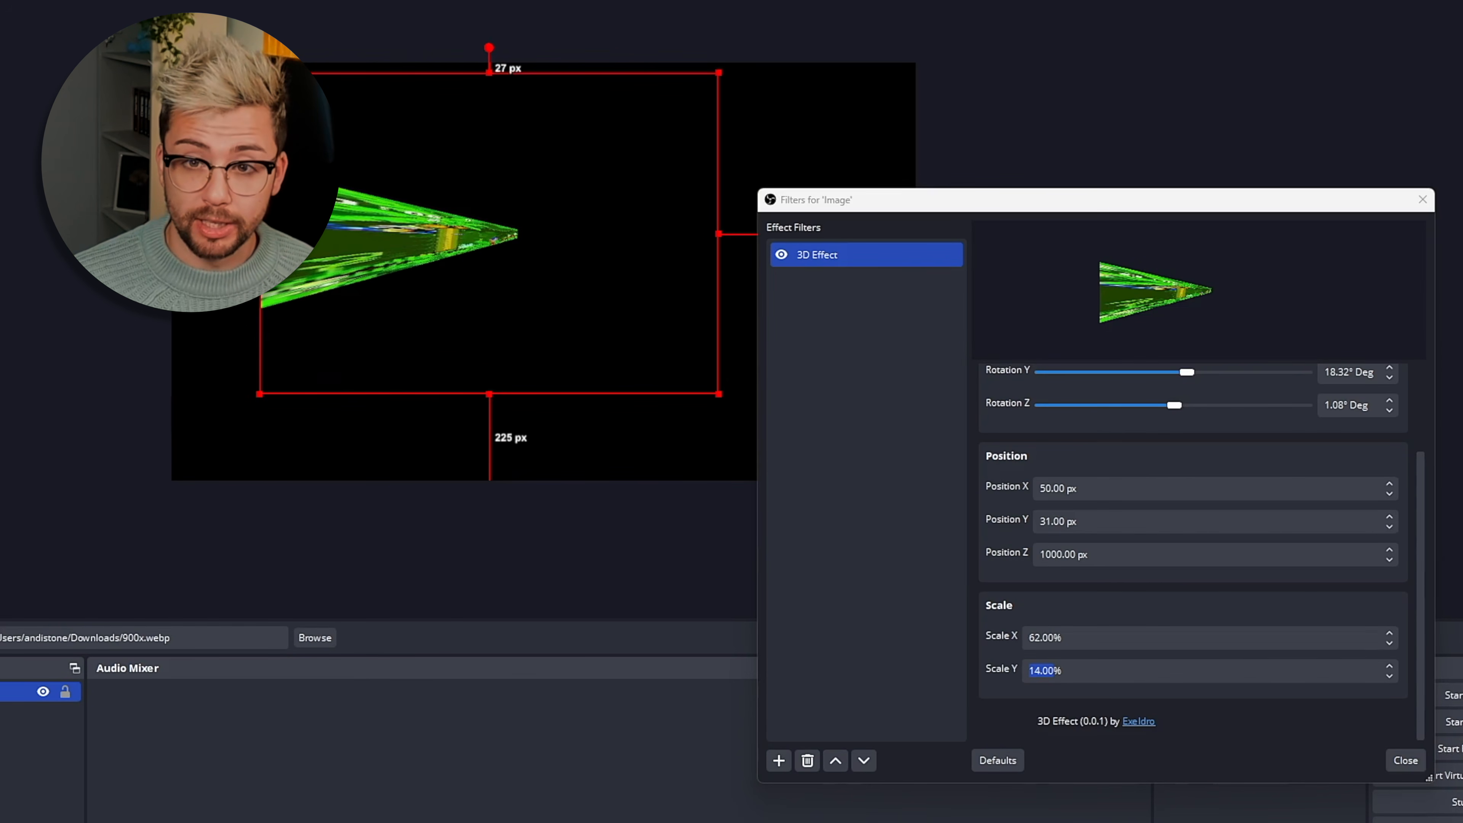
Remove the 3D Effect filter and centre the image on the canvas, with margins of 126 px above and below
{"action": "key", "text": "Delete"}
{"action": "key", "text": "Return"}
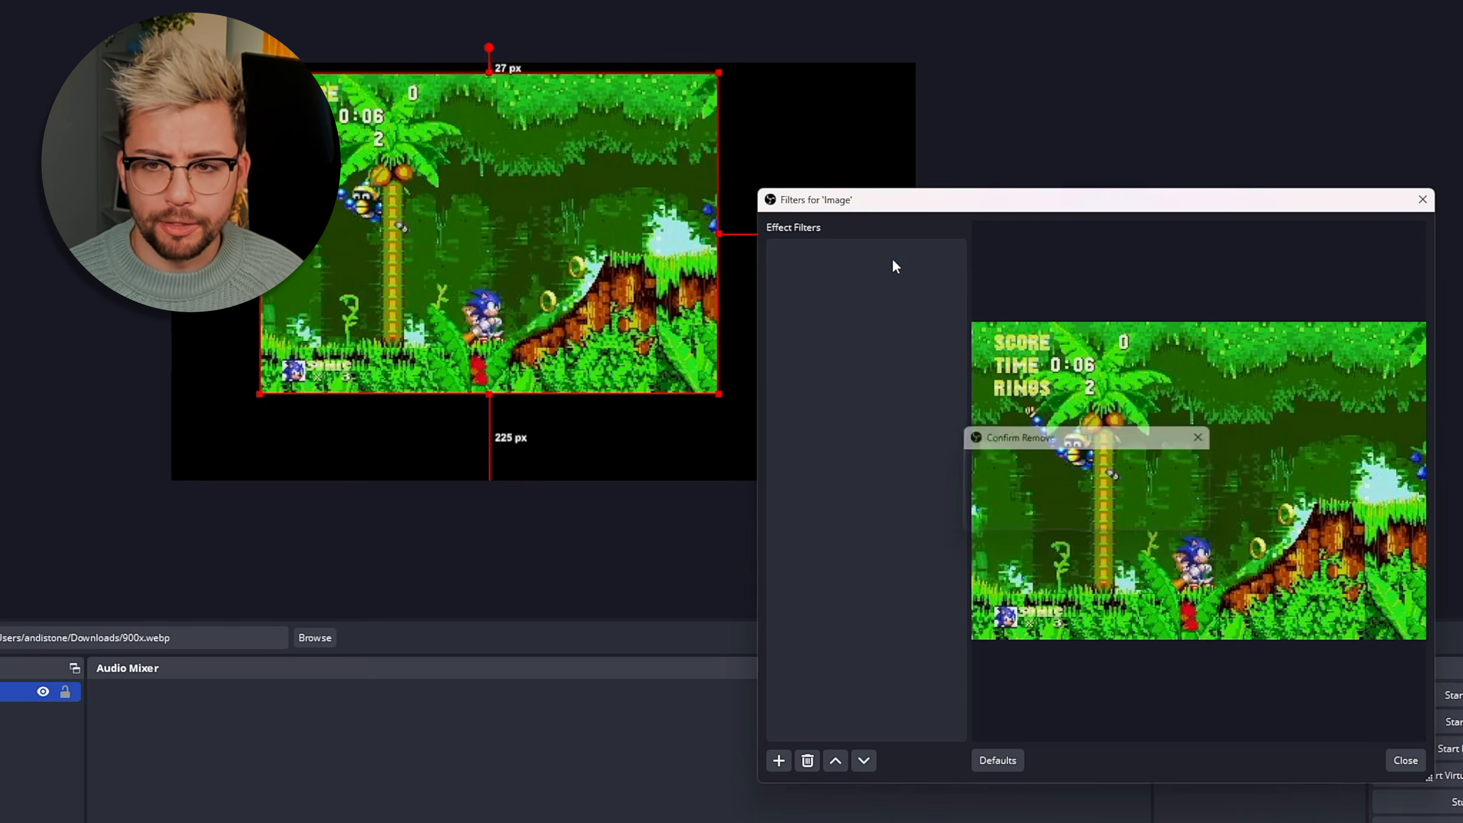
{"action": "left_click_drag", "start_coordinate": [693, 267], "coordinate": [758, 329]}
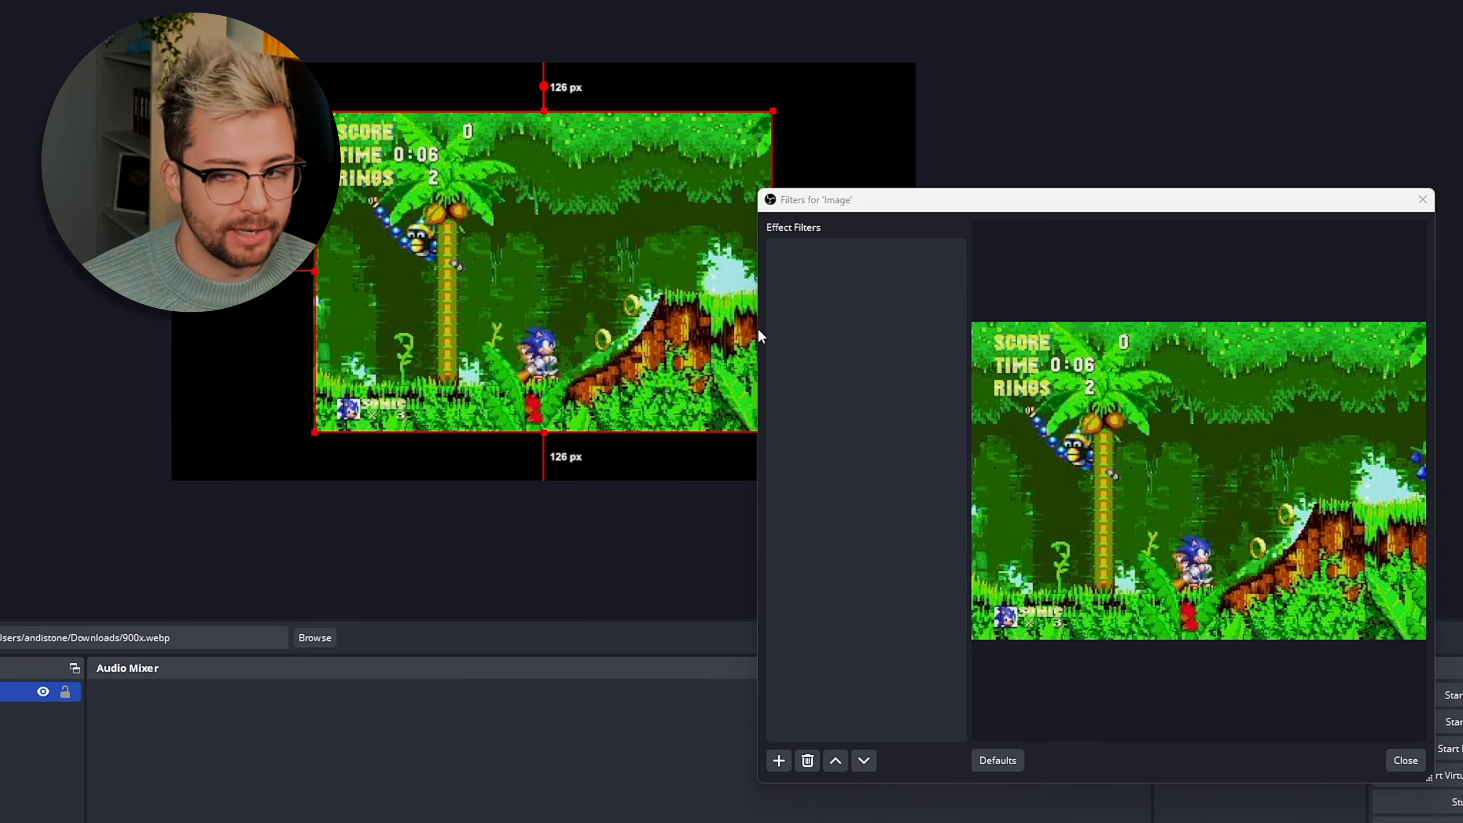
Add a fresh 3D Effect filter to the Image source, keeping the default name
{"action": "right_click", "coordinate": [896, 271]}
{"action": "mouse_move", "coordinate": [949, 280]}
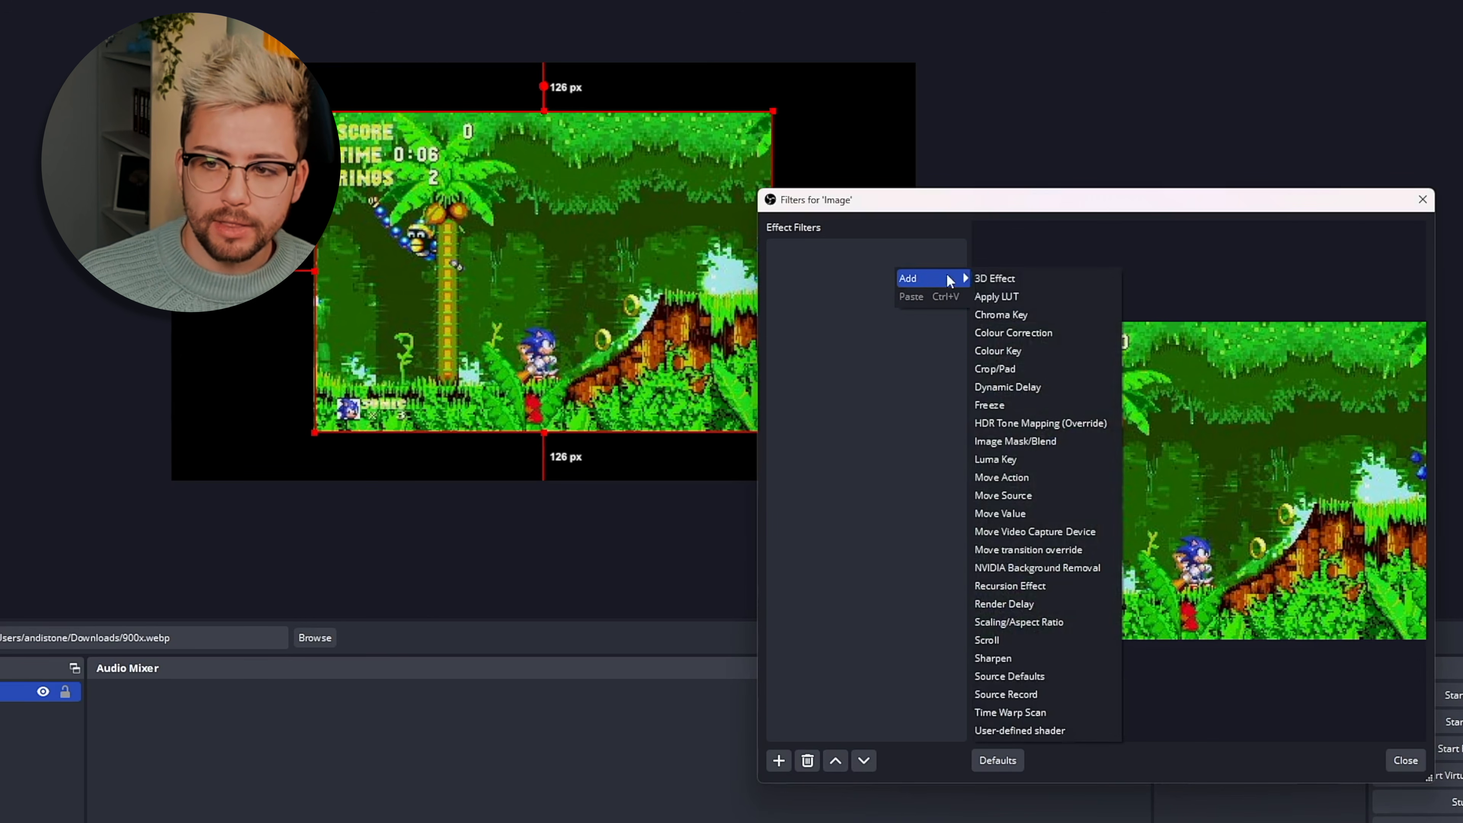
{"action": "left_click", "coordinate": [1010, 275]}
{"action": "left_click", "coordinate": [1056, 512]}
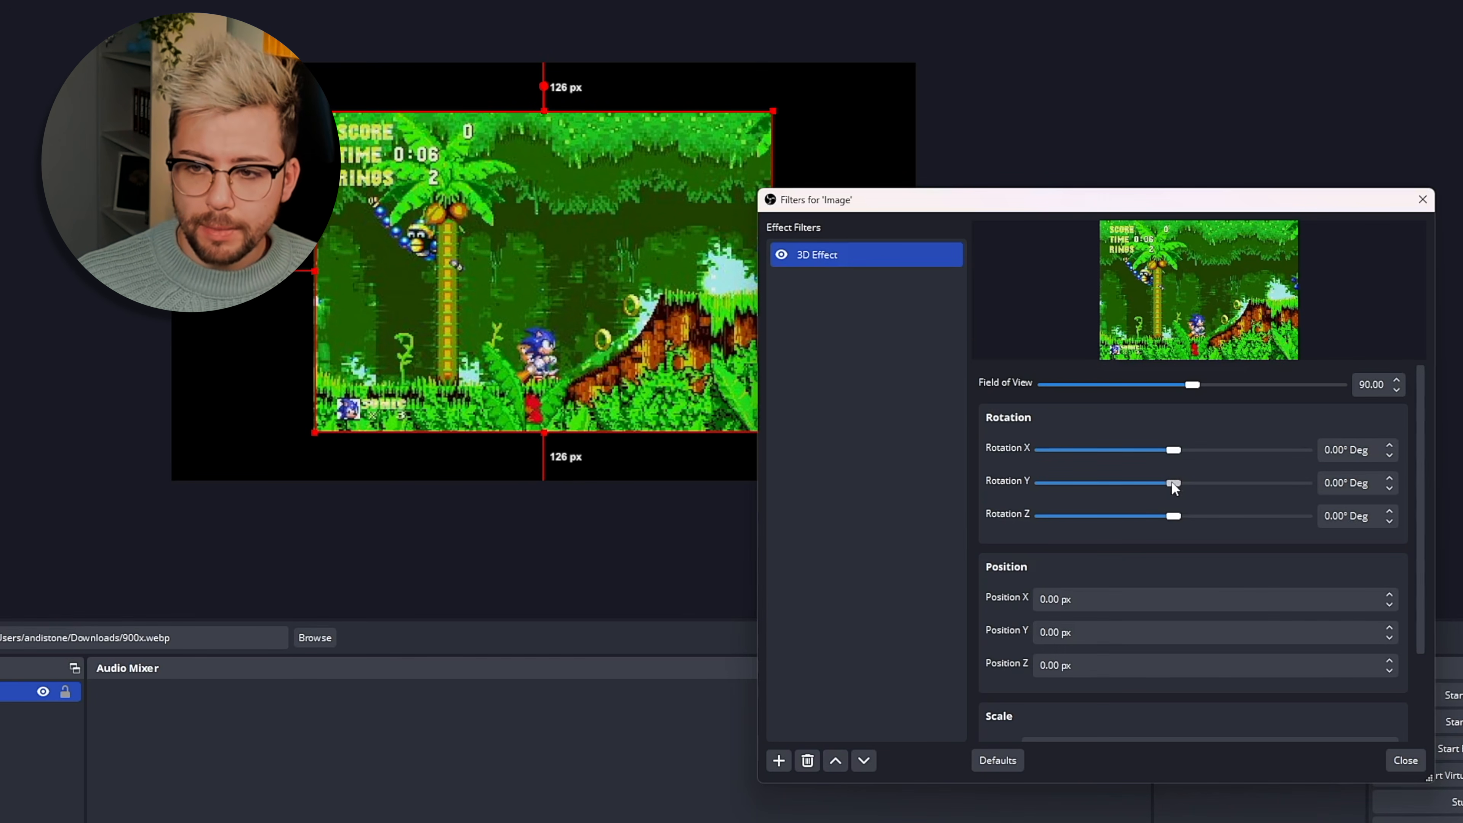
Set the 3D Effect's Rotation Y to -180° and enlarge the Image source from opposite corners until it spans the canvas width
{"action": "left_click_drag", "start_coordinate": [1172, 483], "coordinate": [990, 455]}
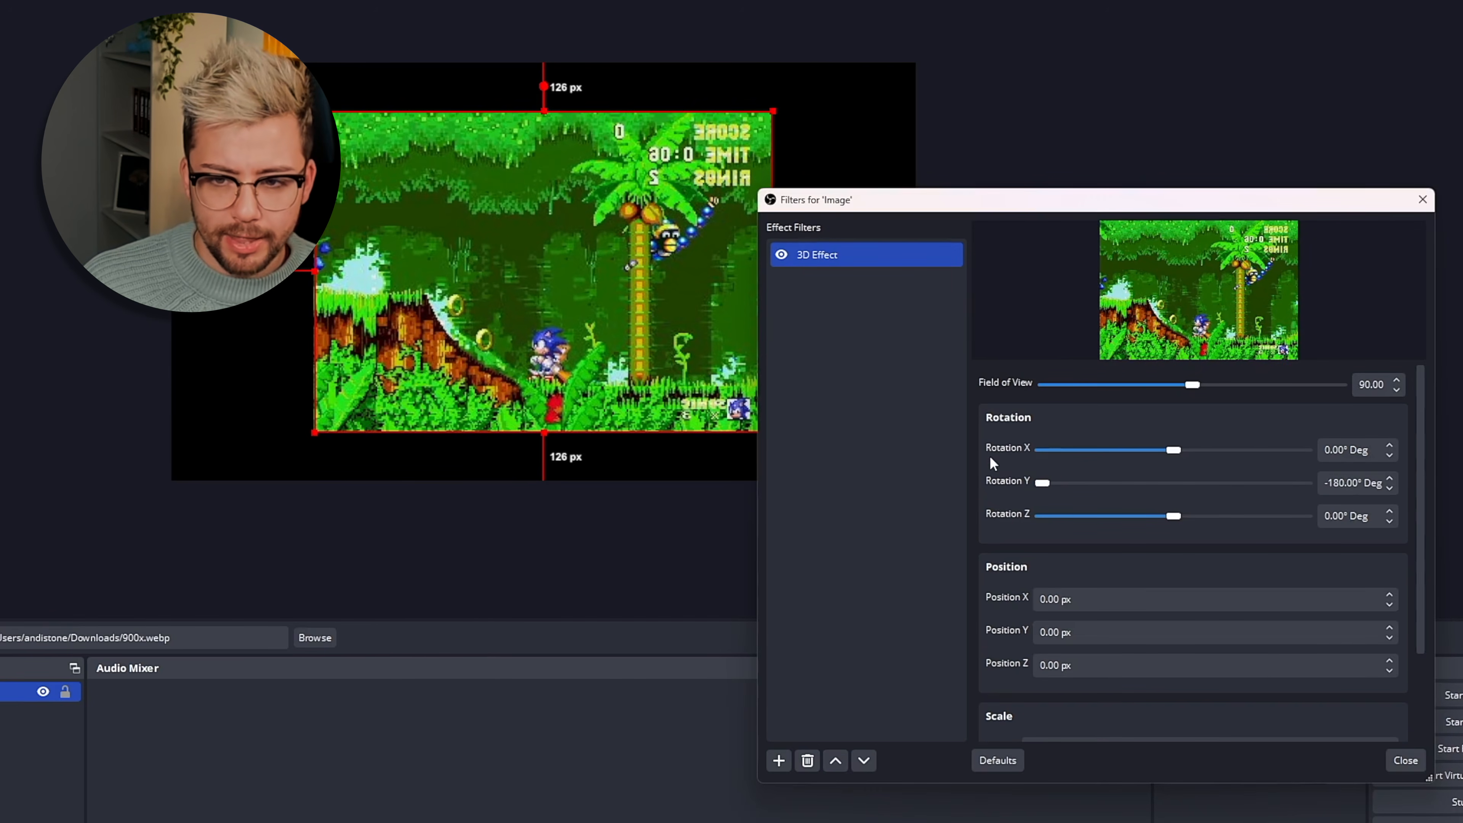
{"action": "left_click_drag", "start_coordinate": [314, 111], "coordinate": [172, 10]}
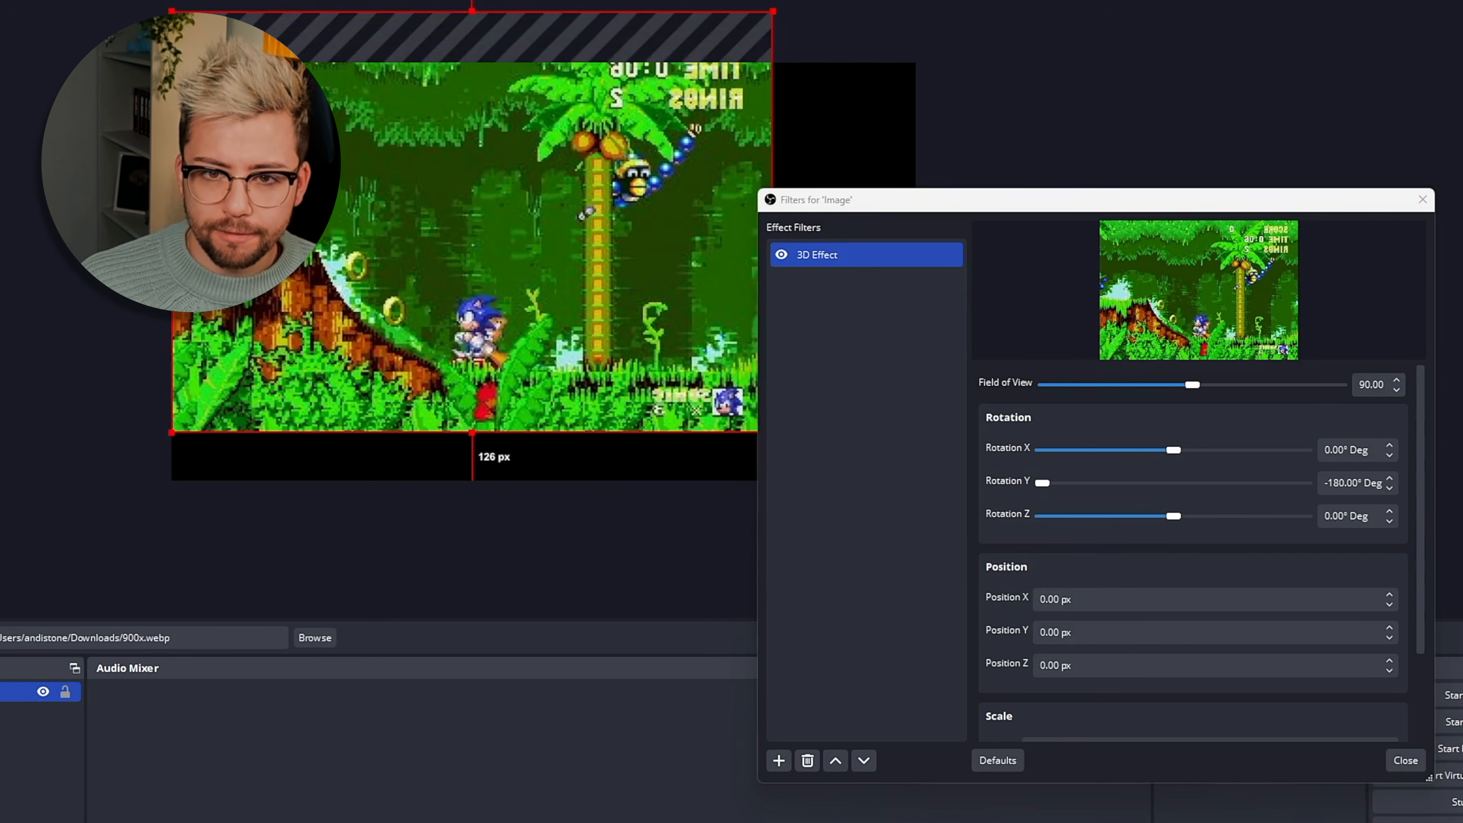
{"action": "left_click_drag", "start_coordinate": [863, 205], "coordinate": [981, 550]}
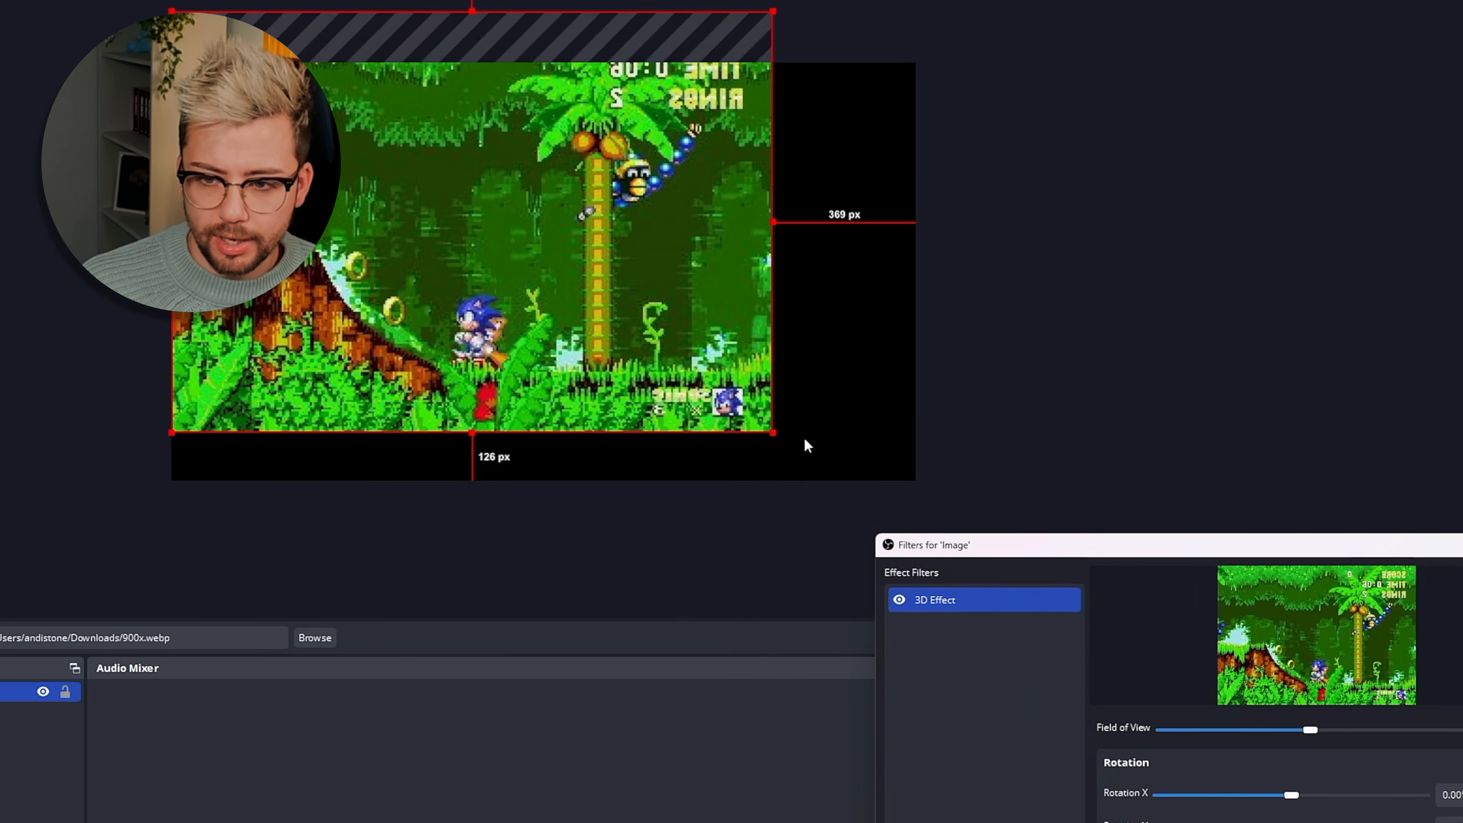
{"action": "left_click_drag", "start_coordinate": [772, 438], "coordinate": [917, 486]}
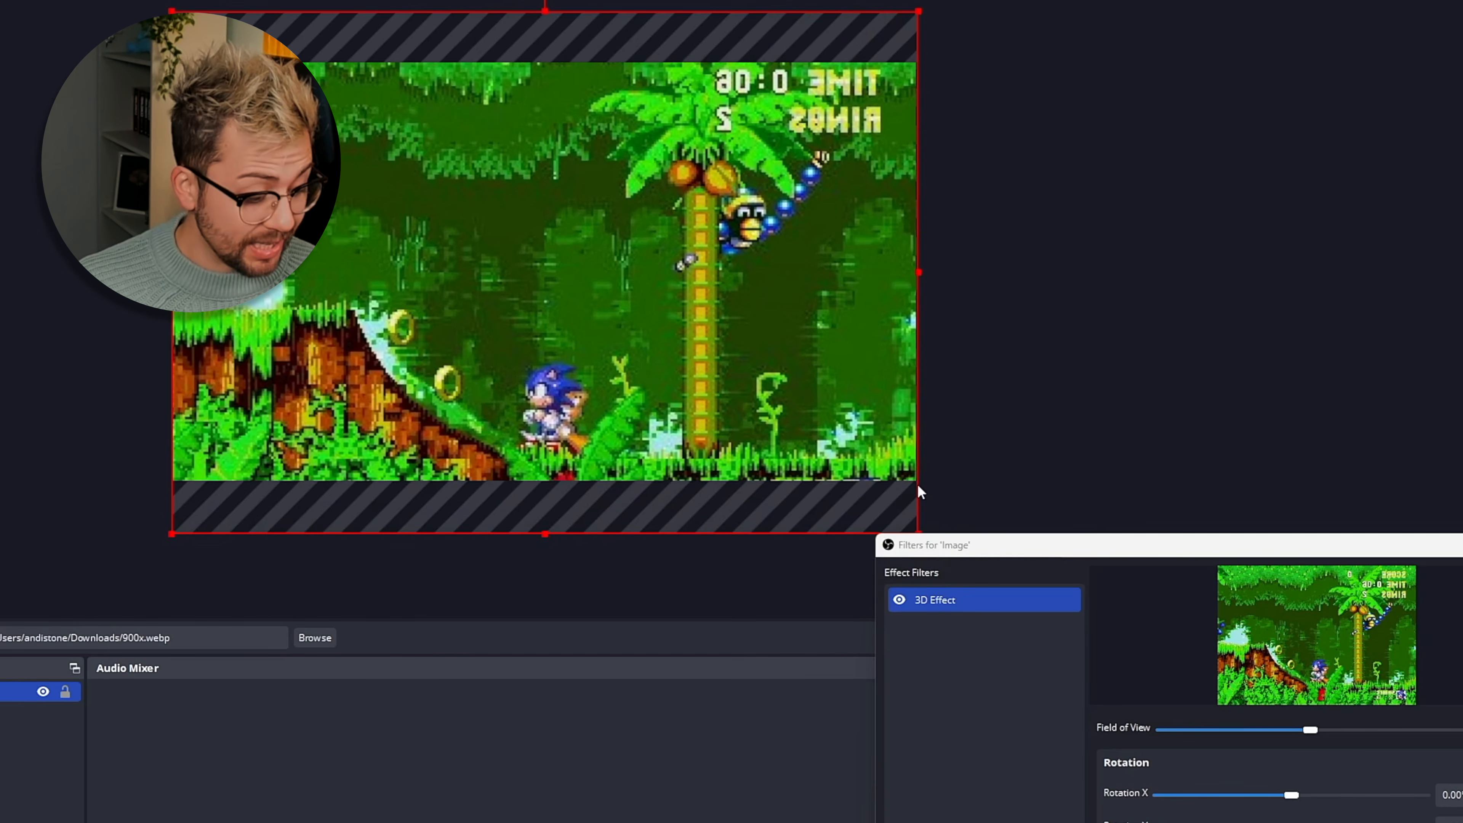
{"action": "left_click_drag", "start_coordinate": [1115, 541], "coordinate": [1060, 289]}
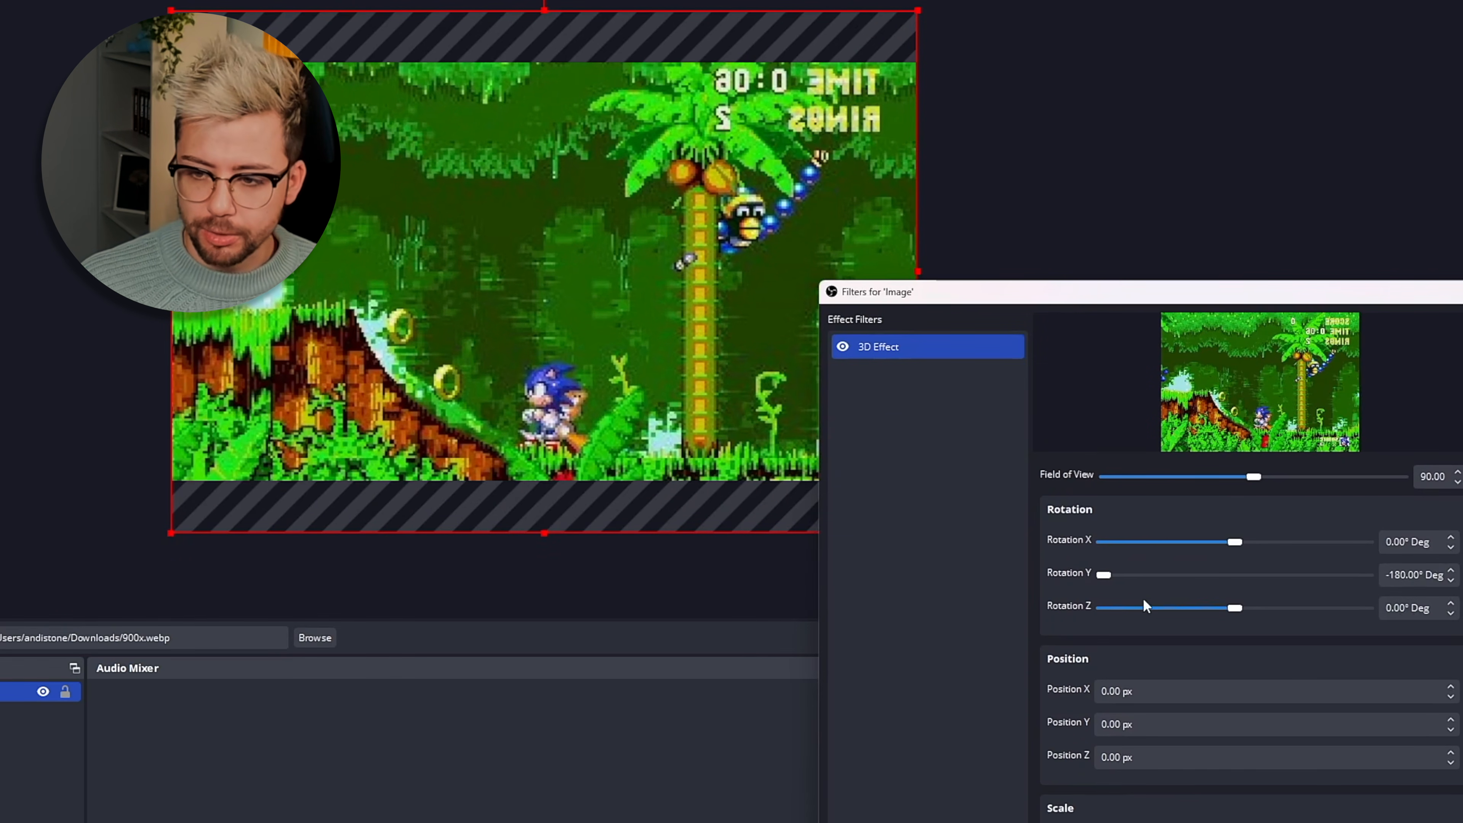
{"action": "mouse_move", "coordinate": [1104, 572]}
{"action": "left_mouse_down"}
{"action": "mouse_move", "coordinate": [1355, 574]}
{"action": "mouse_move", "coordinate": [1119, 578]}
{"action": "left_mouse_up"}
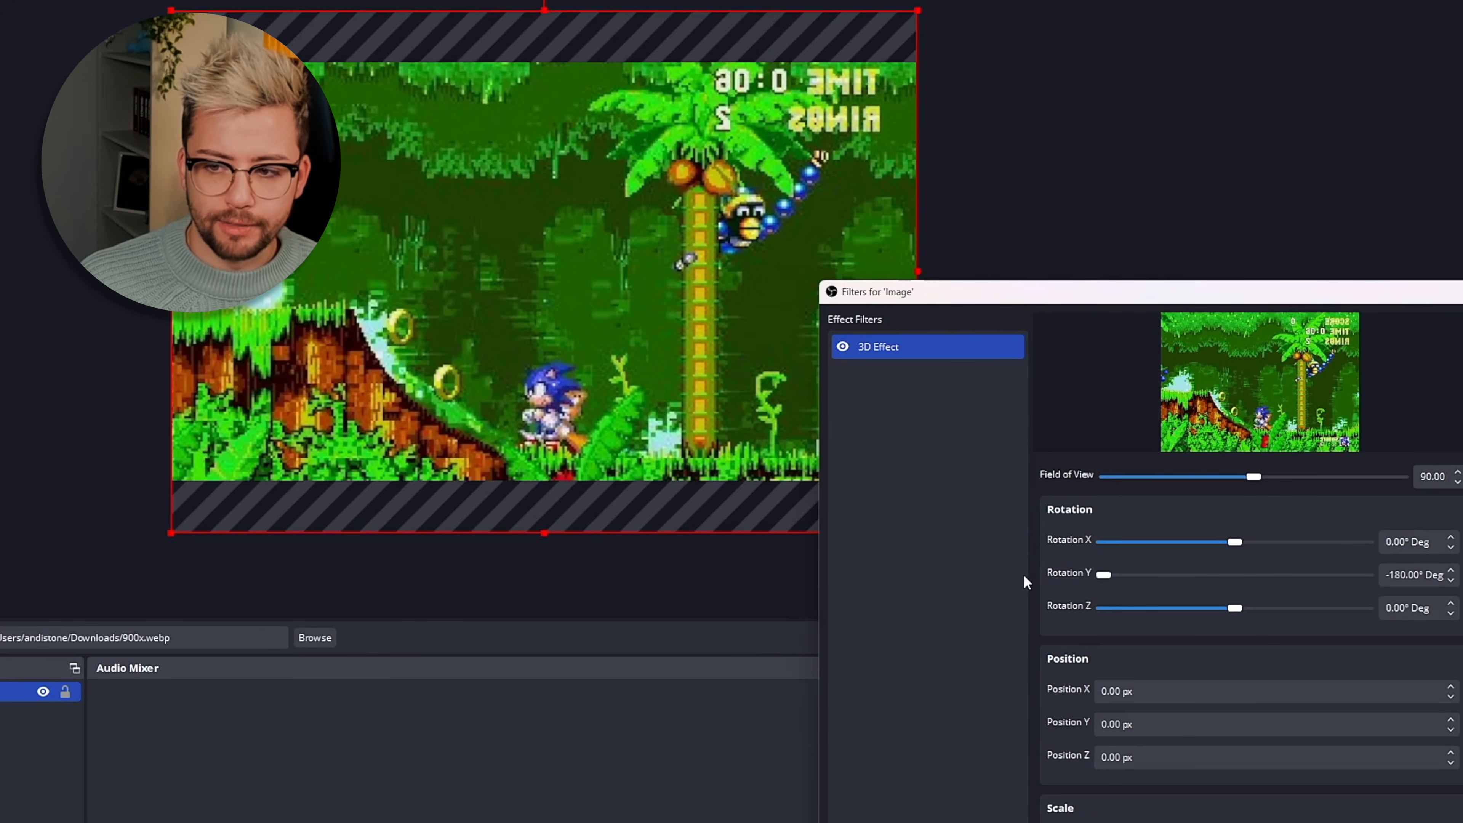
Add a Move Value filter named "step 1" to the Image source
{"action": "right_click", "coordinate": [924, 461]}
{"action": "mouse_move", "coordinate": [960, 470]}
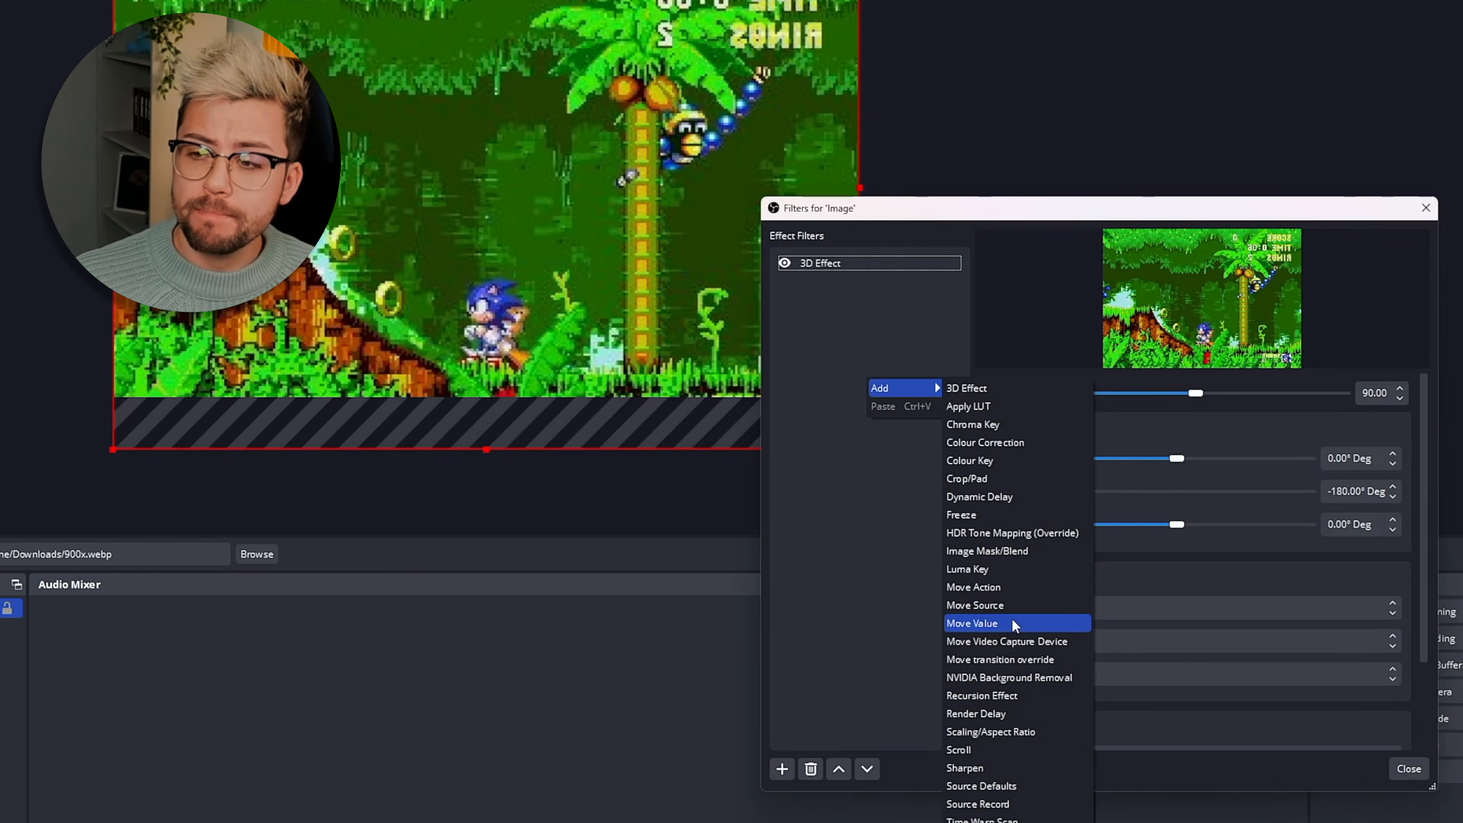
{"action": "left_click", "coordinate": [1011, 619]}
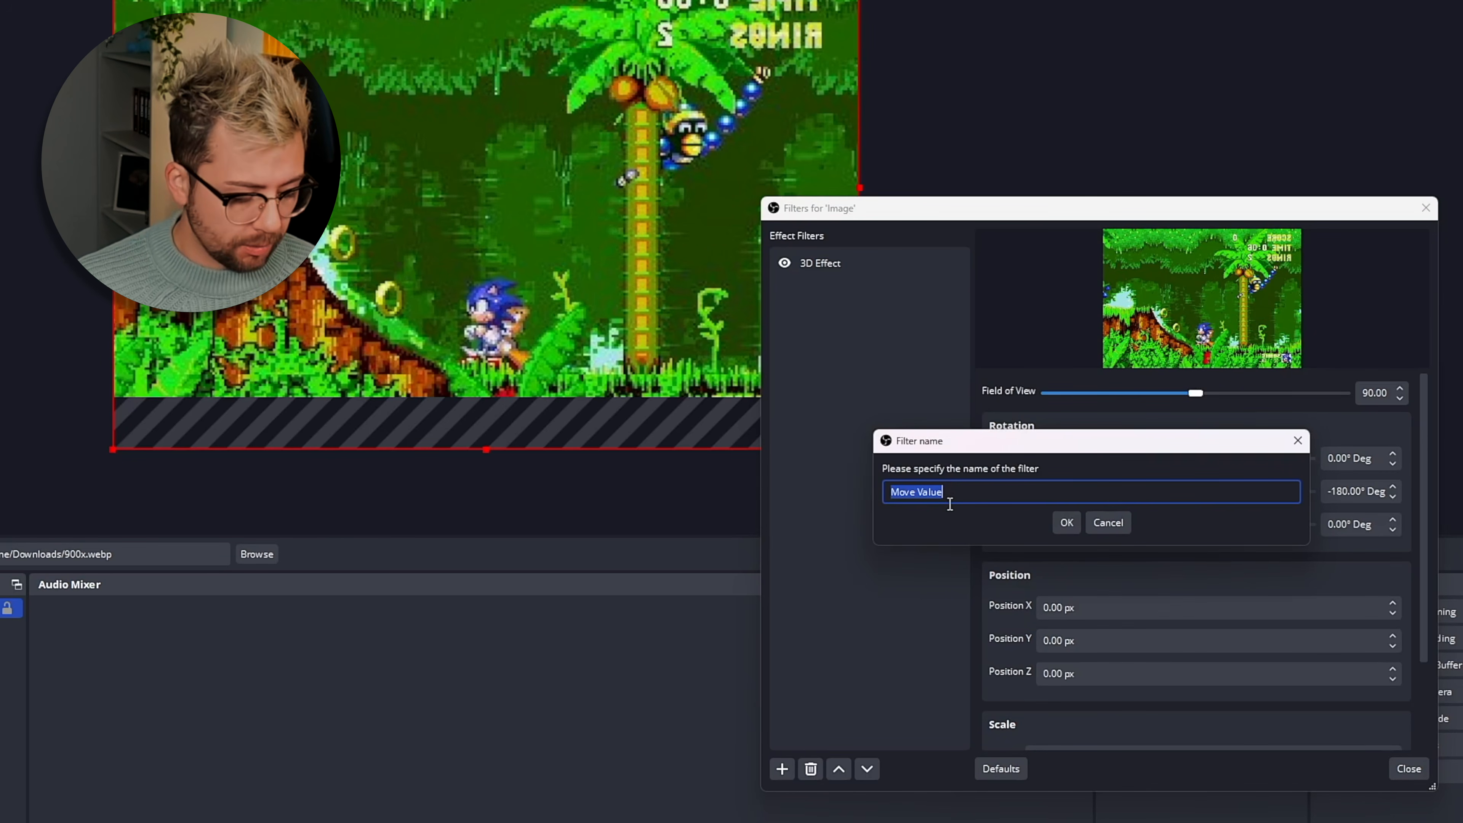
{"action": "type", "text": "step 1"}
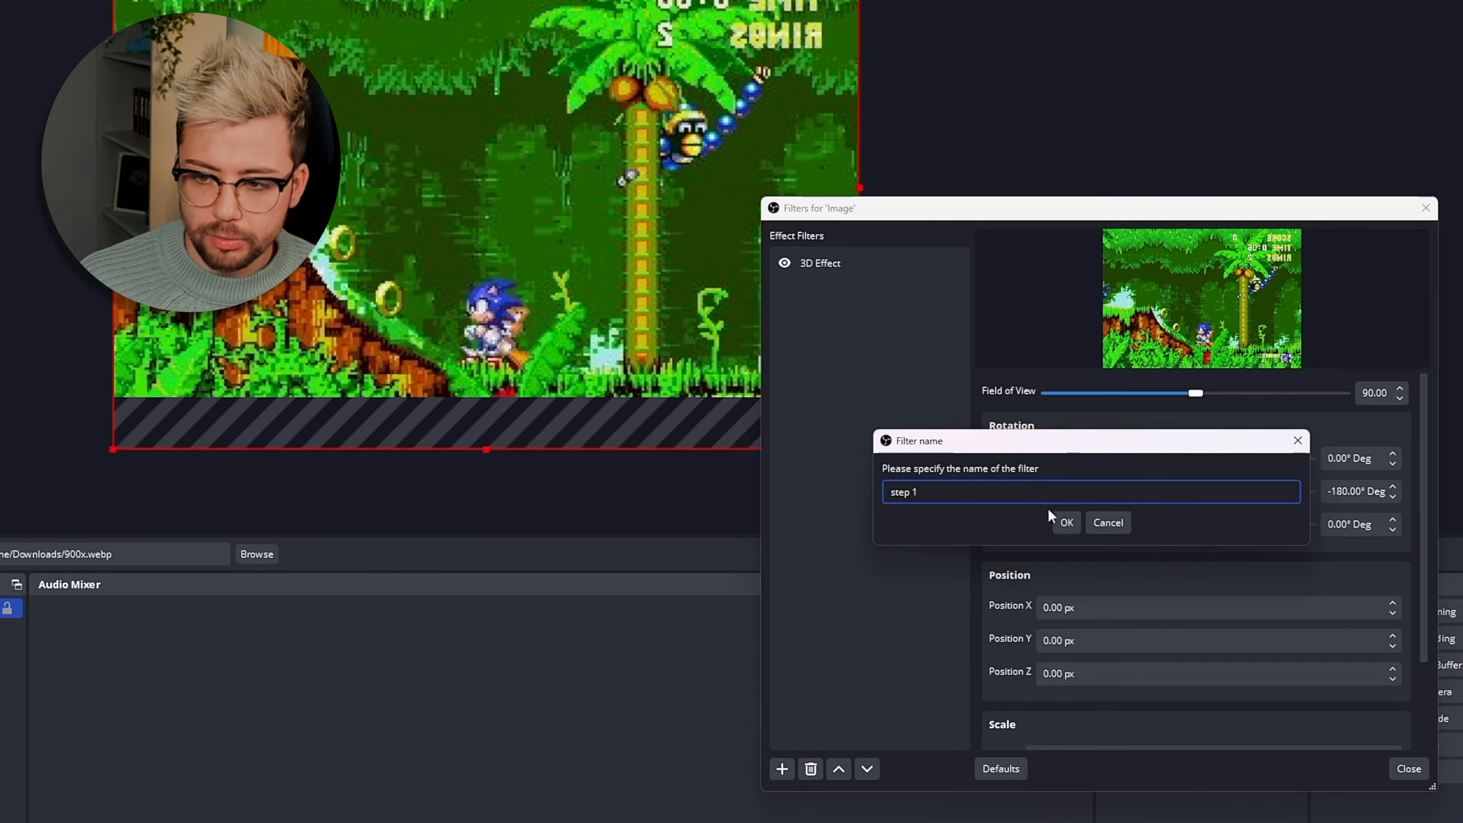
{"action": "left_click", "coordinate": [1066, 521]}
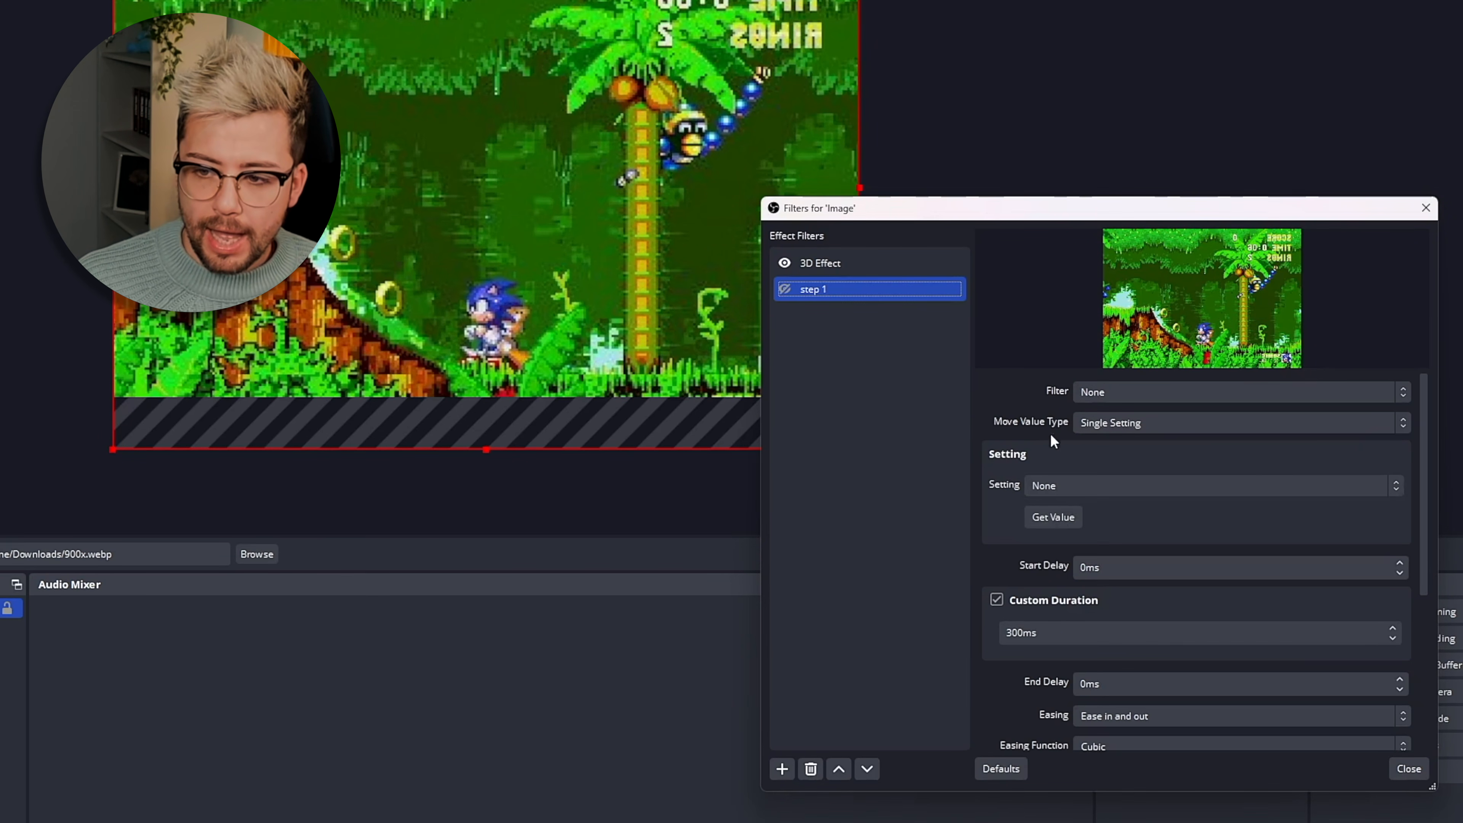
Target the 3D Effect filter in step 1 and set its Move Value Type to Settings
{"action": "left_click", "coordinate": [1115, 393]}
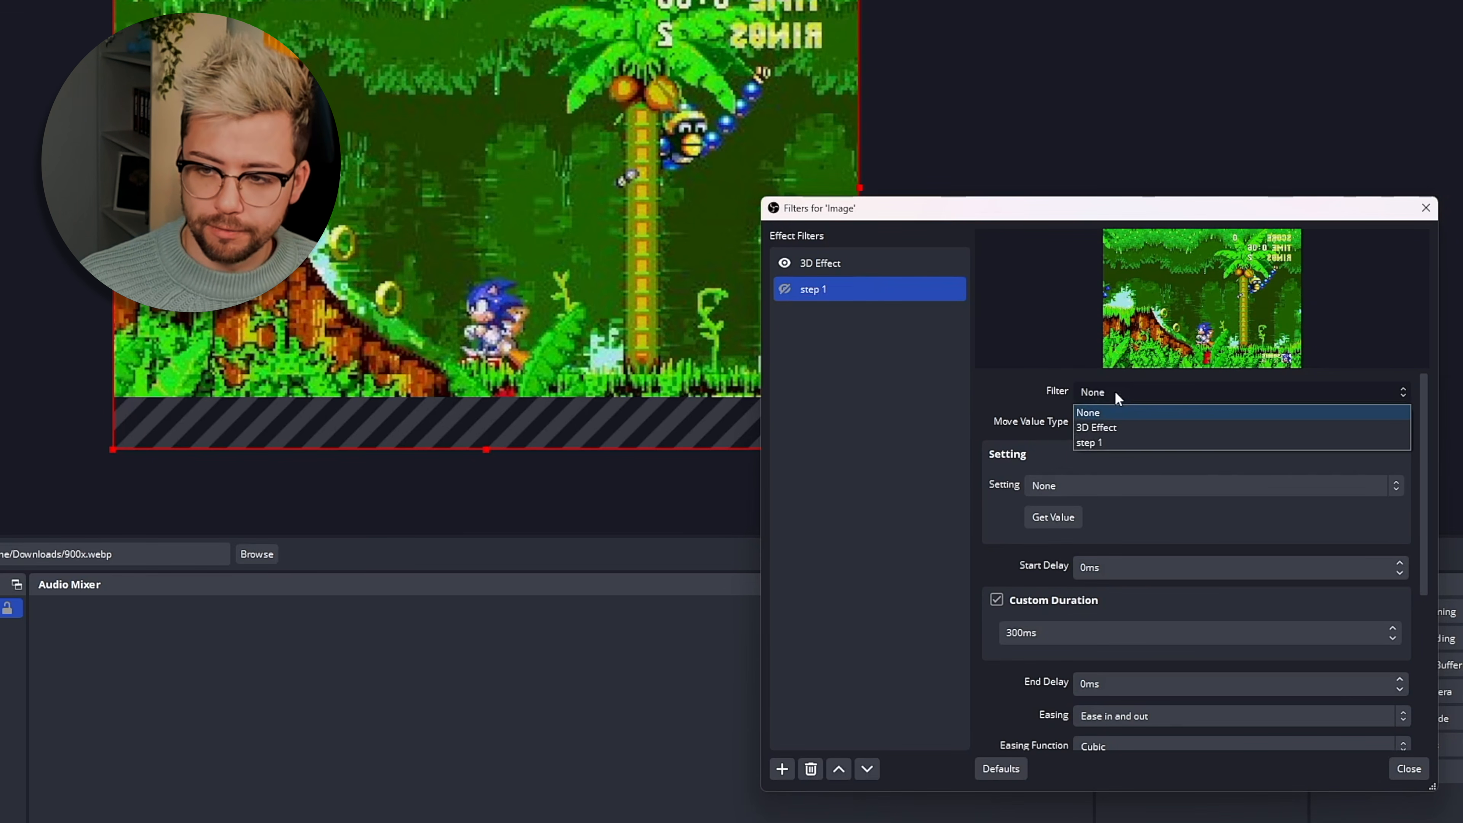
{"action": "left_click", "coordinate": [1121, 426]}
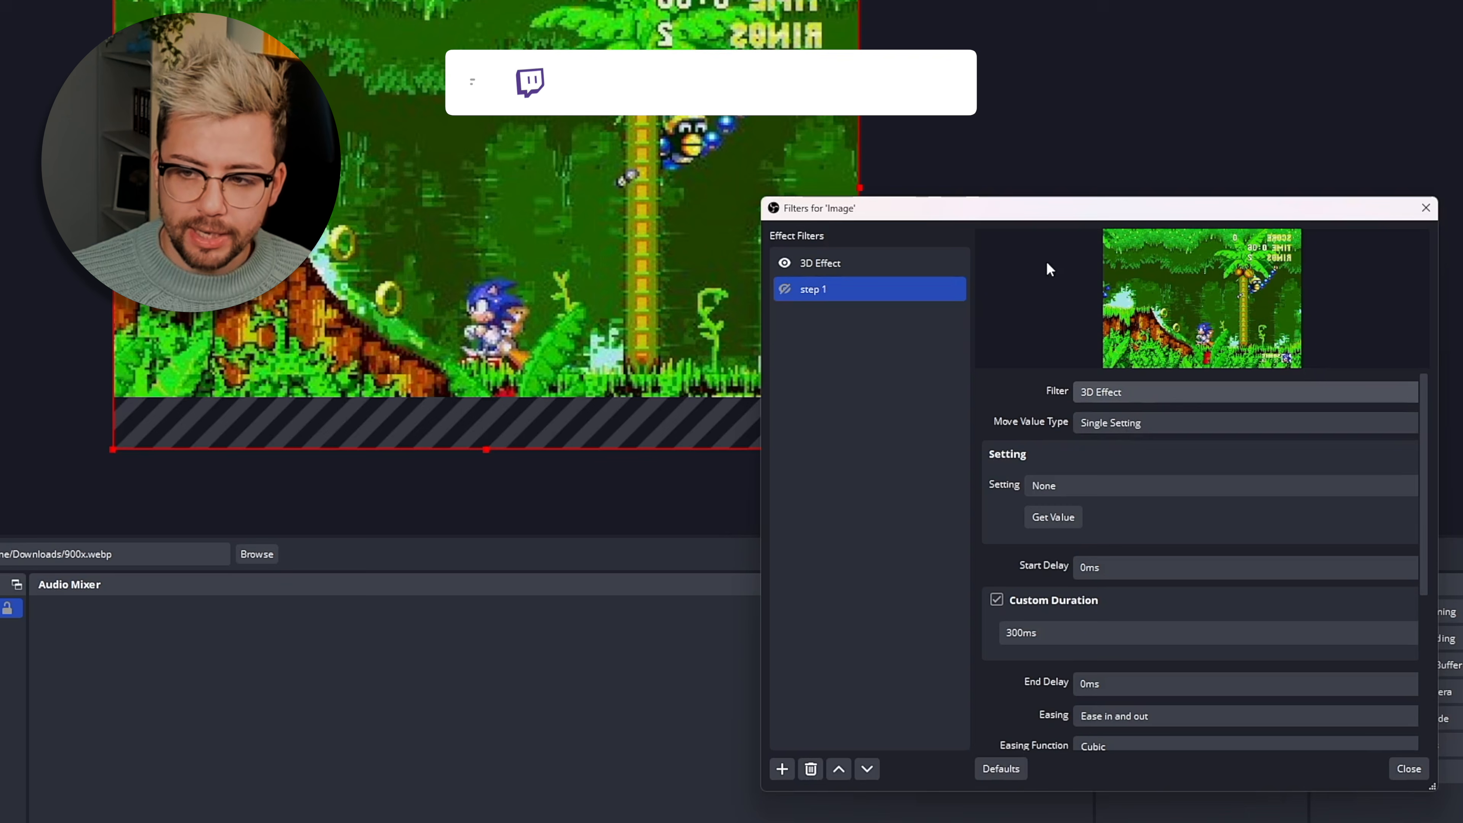
{"action": "left_click", "coordinate": [1080, 425]}
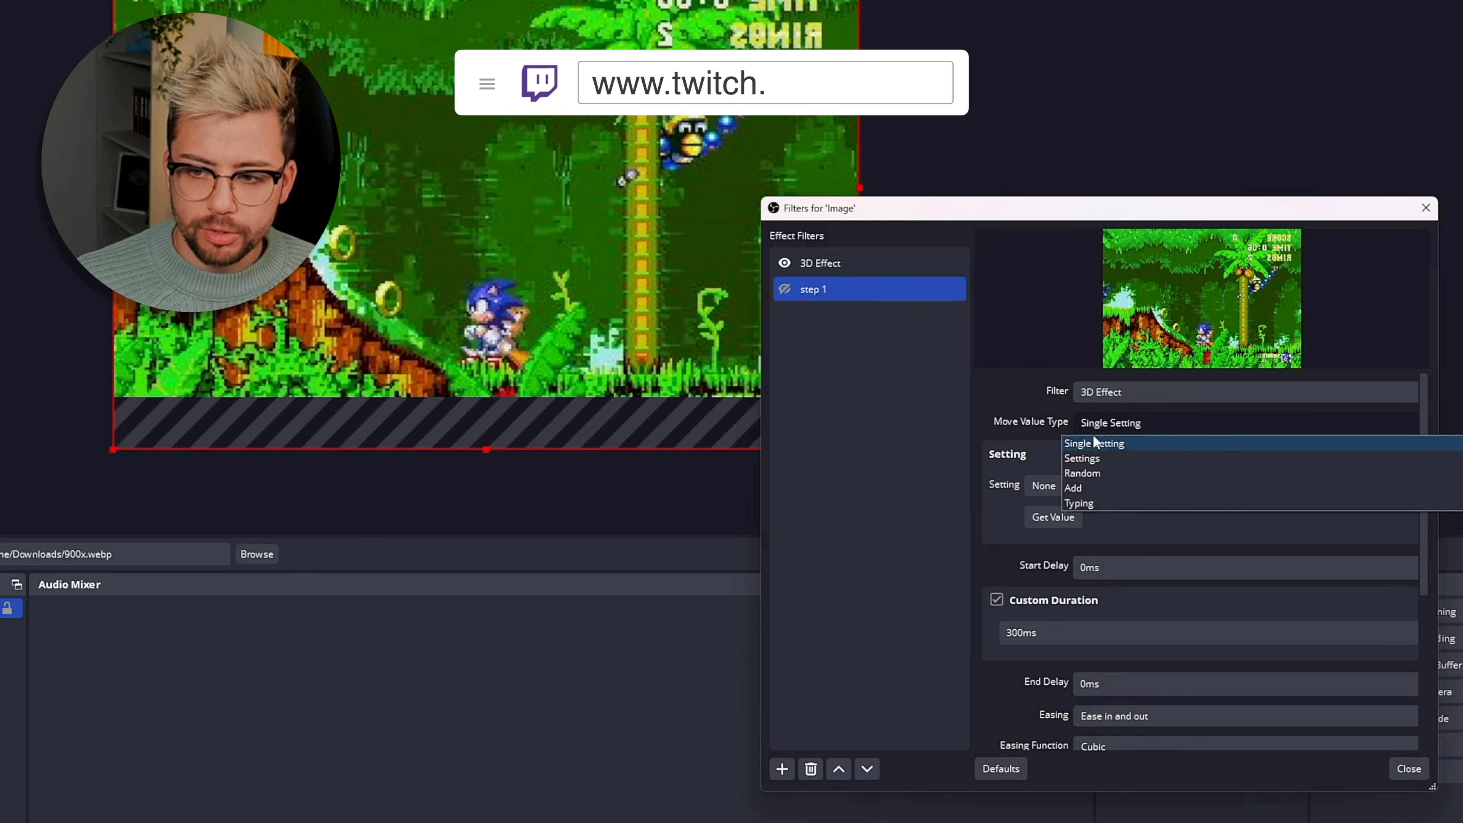
{"action": "left_click", "coordinate": [1110, 460]}
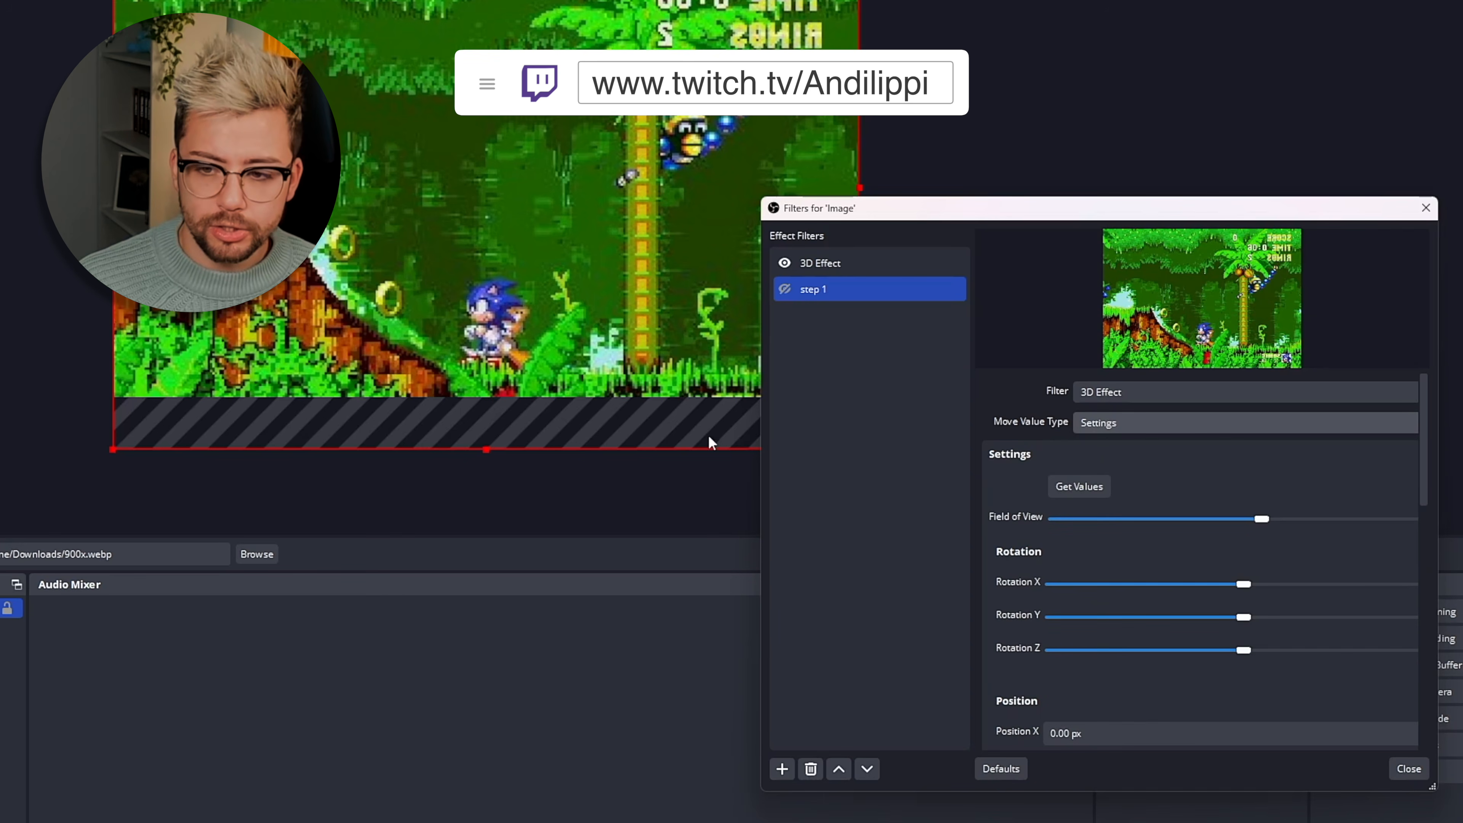
{"action": "mouse_move", "coordinate": [759, 439]}
{"action": "left_mouse_down"}
{"action": "mouse_move", "coordinate": [747, 458]}
{"action": "mouse_move", "coordinate": [786, 458]}
{"action": "mouse_move", "coordinate": [772, 460]}
{"action": "left_mouse_up"}
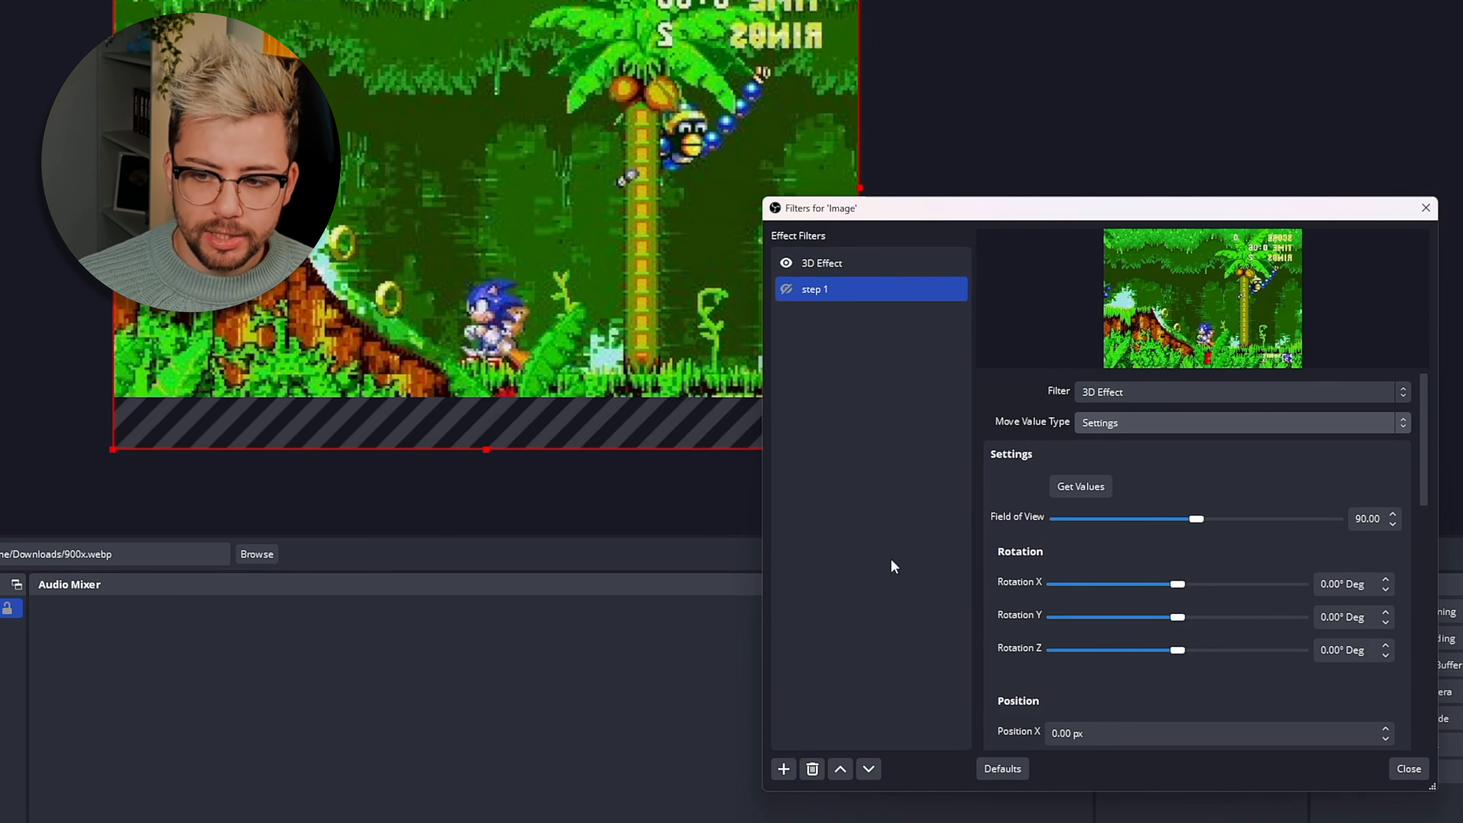
Get the current 3D Effect values into the step 1 filter
{"action": "scroll", "coordinate": [982, 516], "scroll_direction": "down", "scroll_amount": 5}
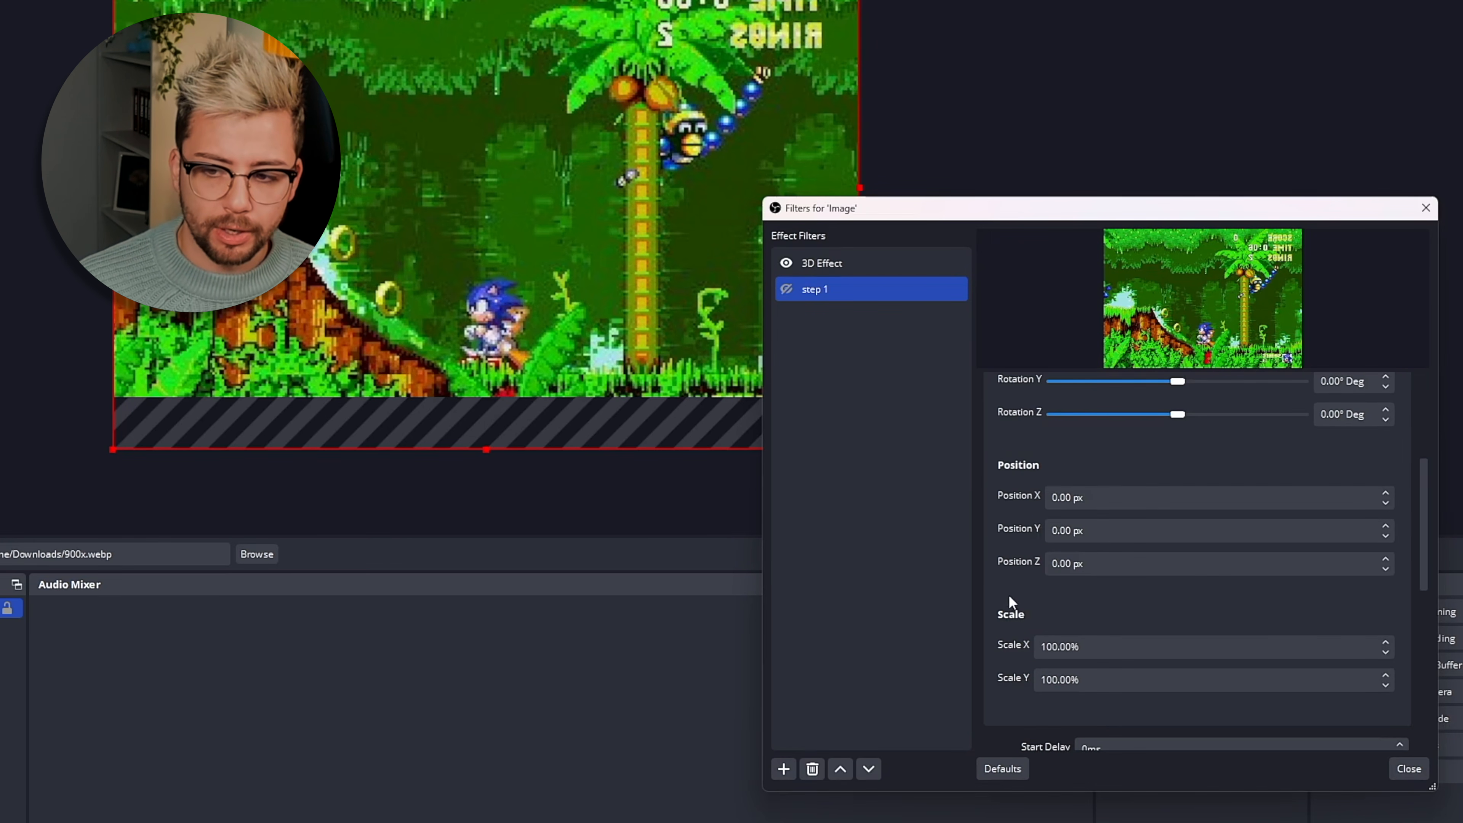
{"action": "scroll", "coordinate": [1008, 595], "scroll_direction": "up", "scroll_amount": 3}
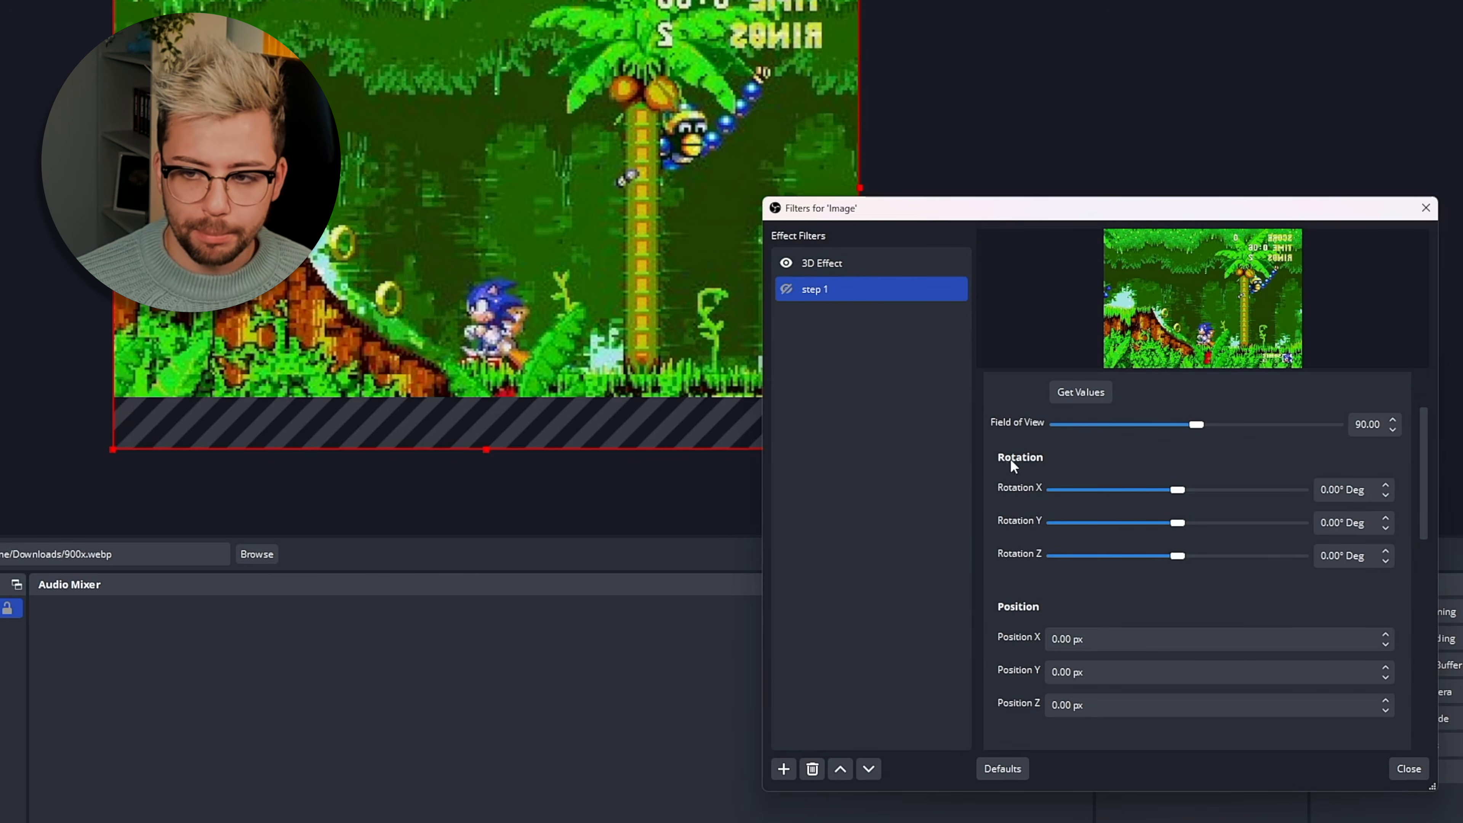
{"action": "scroll", "coordinate": [1010, 458], "scroll_direction": "up", "scroll_amount": 2}
{"action": "left_click", "coordinate": [1076, 485]}
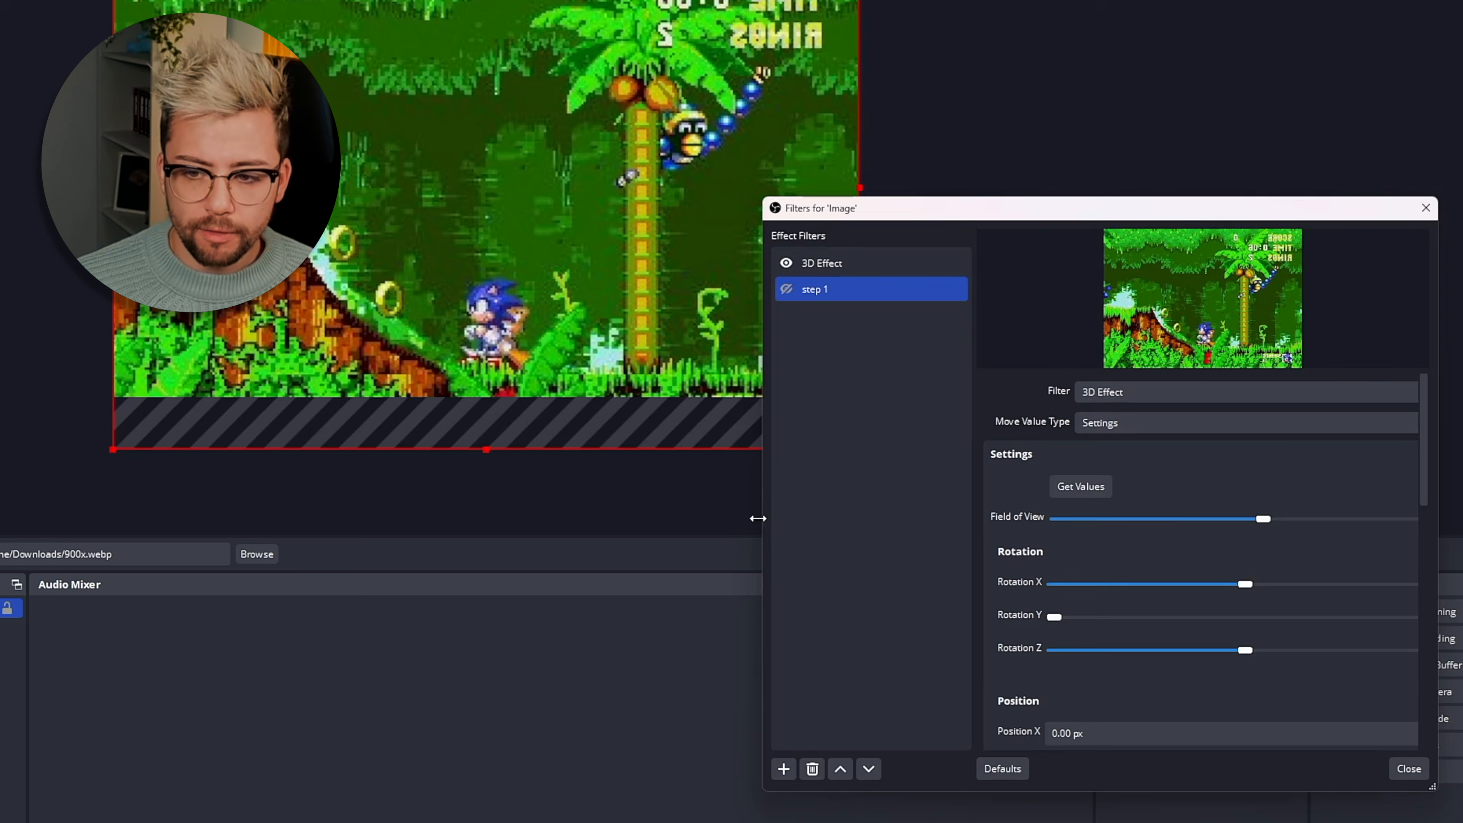
{"action": "left_click_drag", "start_coordinate": [757, 518], "coordinate": [749, 518]}
Give step 1 a custom duration of 2000 ms and set its easing to No easing
{"action": "left_click", "coordinate": [857, 263]}
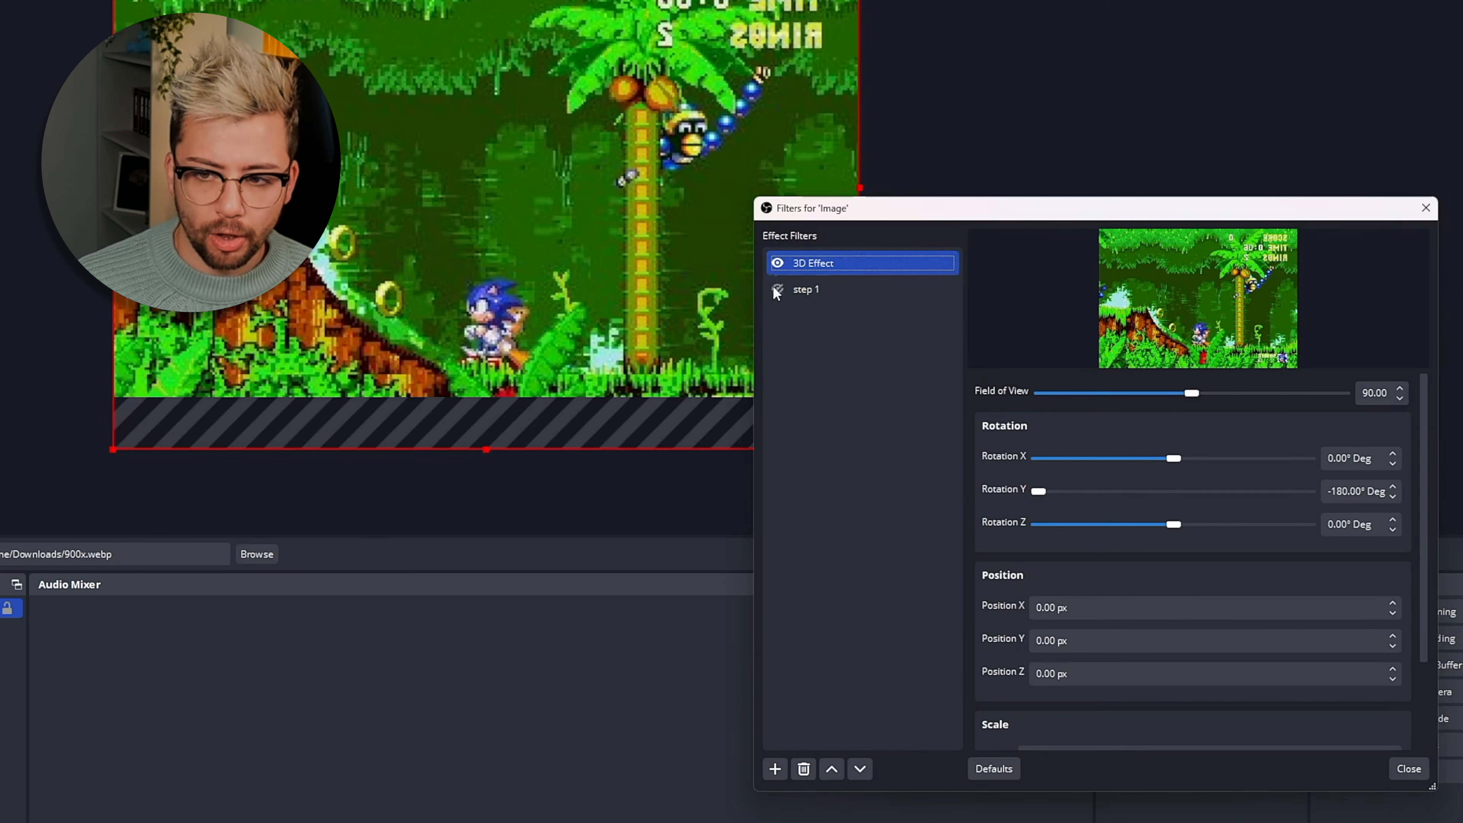
{"action": "left_click", "coordinate": [862, 295]}
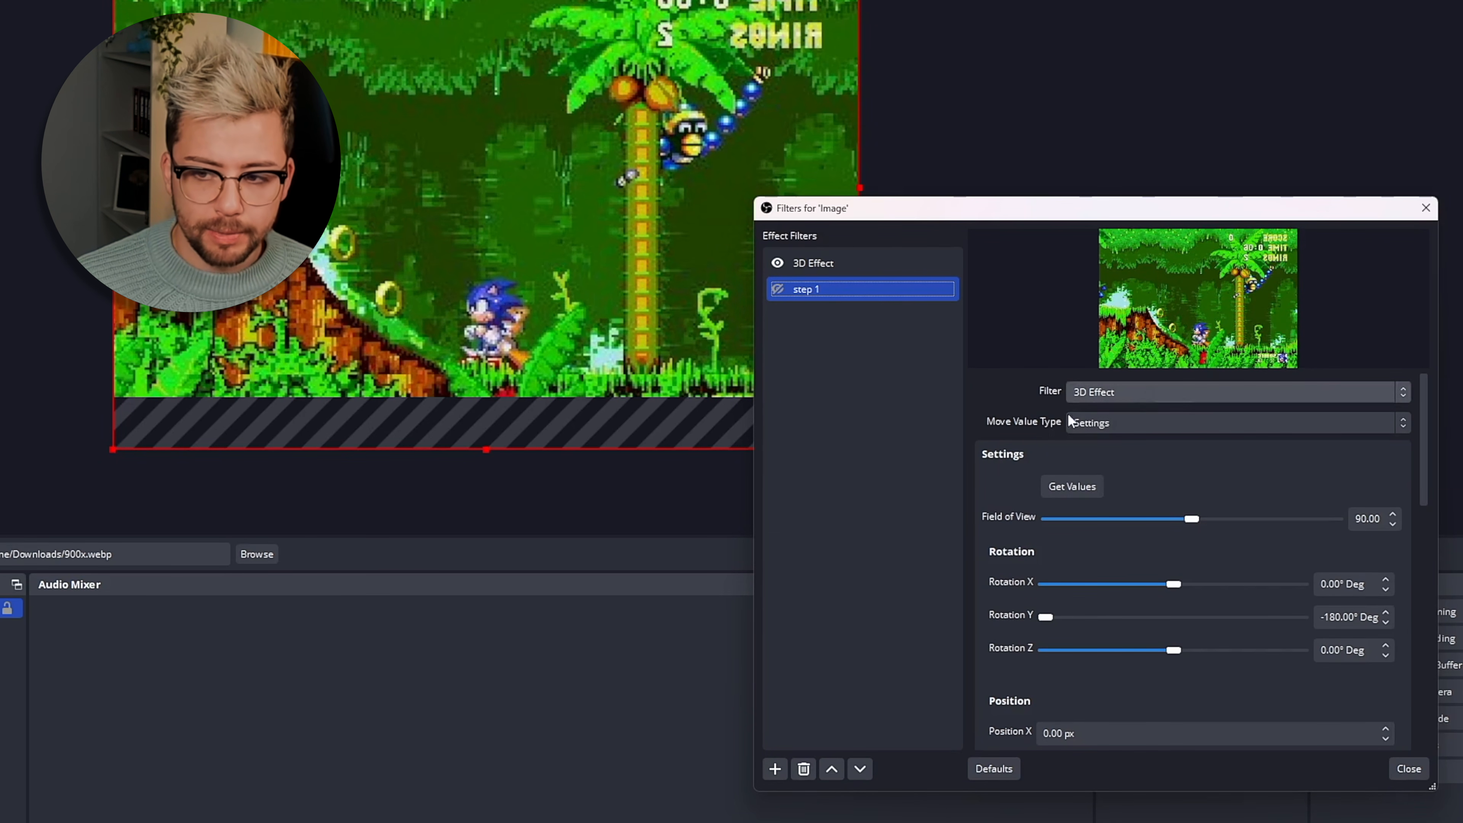
{"action": "scroll", "coordinate": [973, 540], "scroll_direction": "down", "scroll_amount": 10}
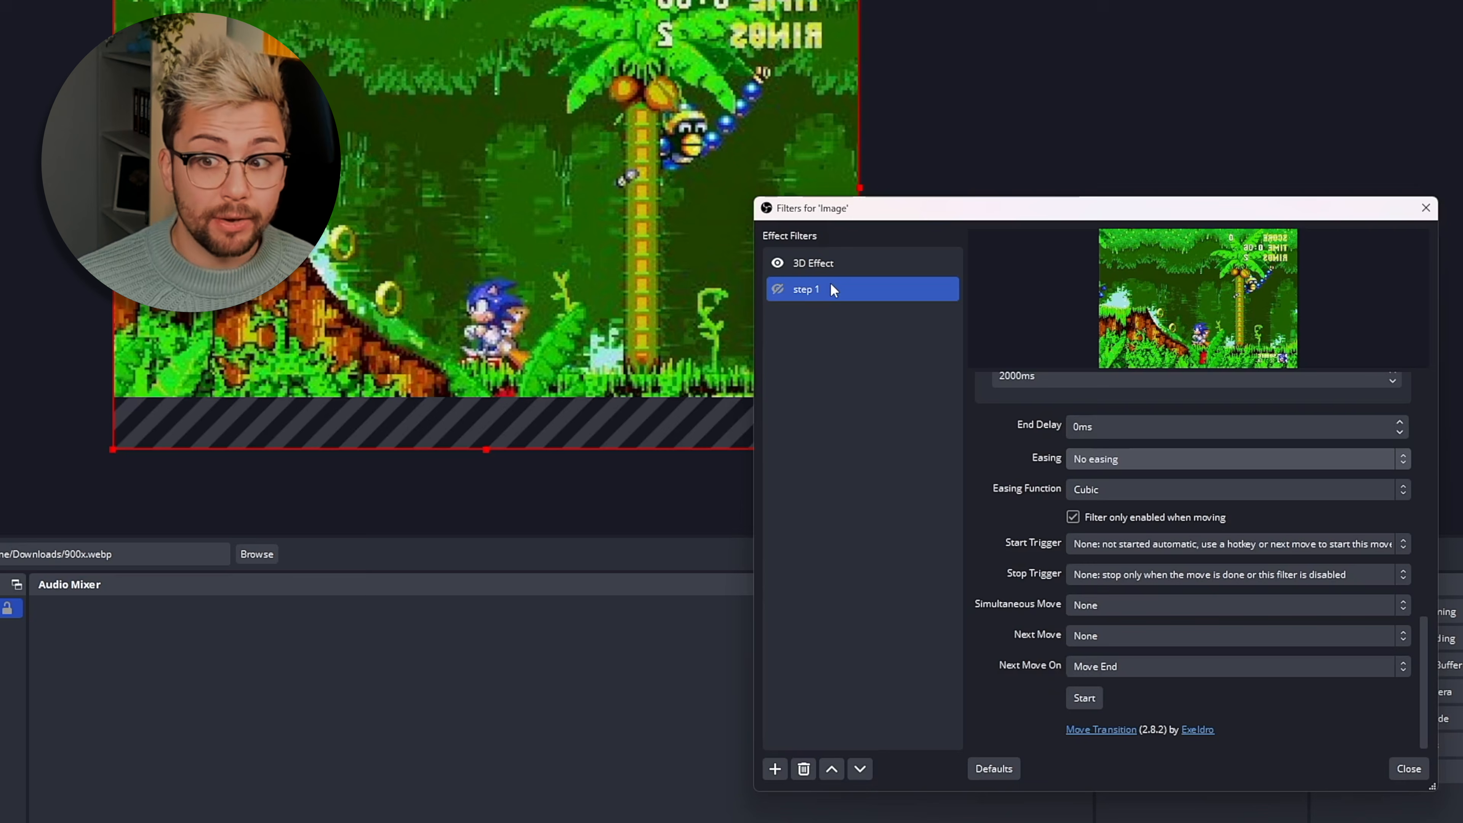
Duplicate the step 1 filter under the name "step 2"
{"action": "right_click", "coordinate": [807, 291]}
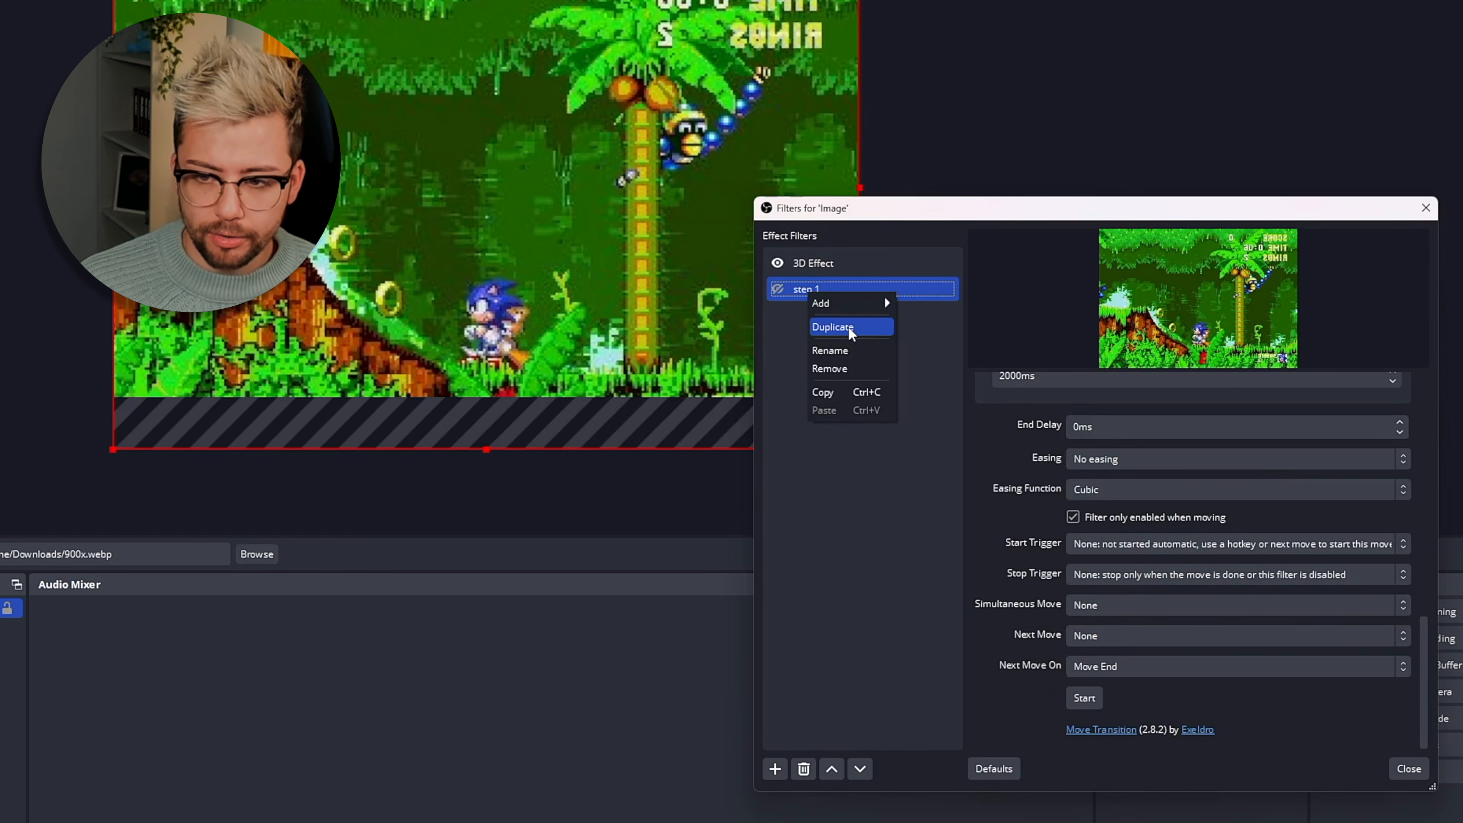
{"action": "left_click", "coordinate": [850, 327]}
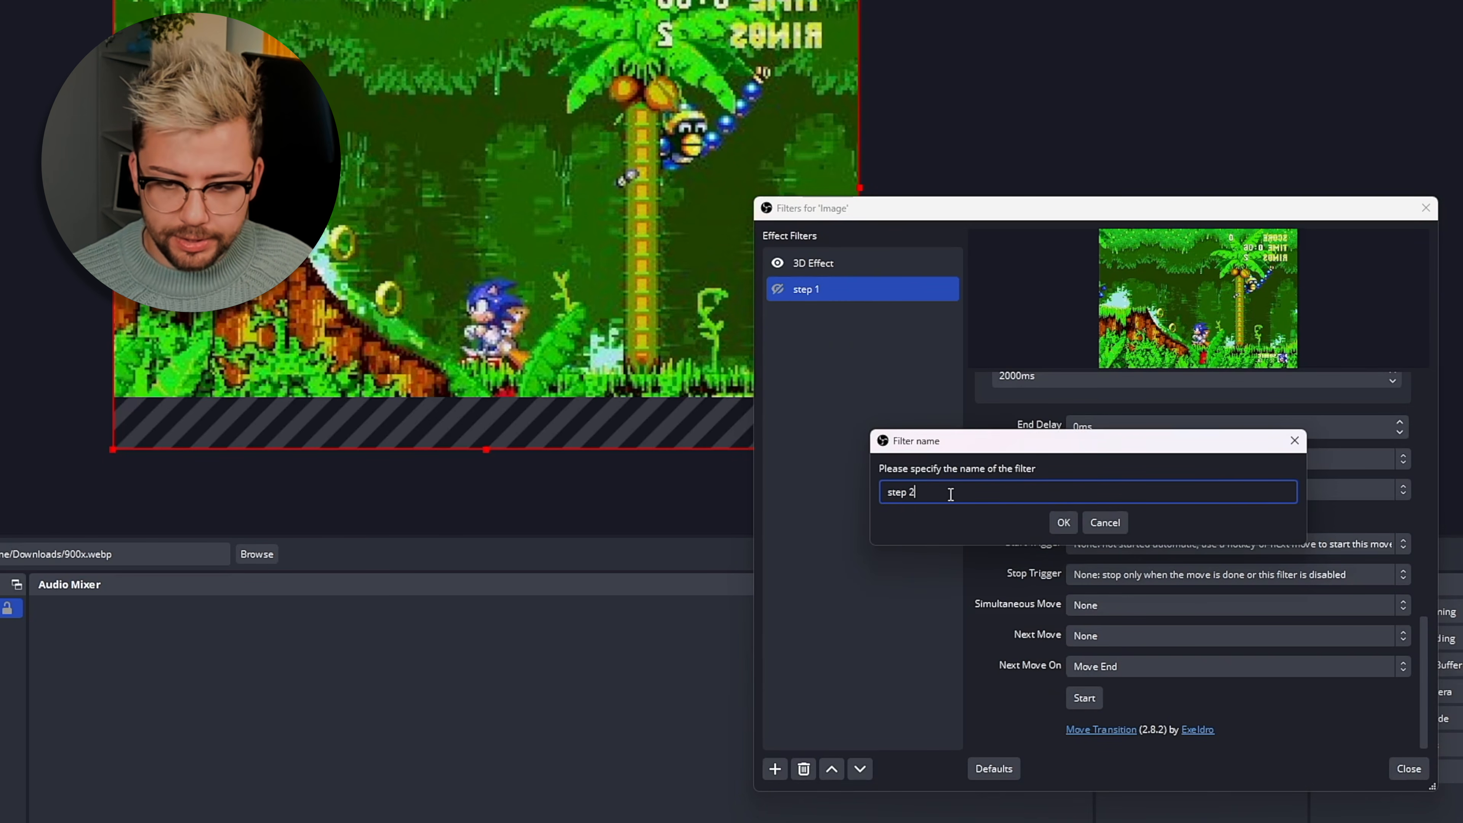
{"action": "left_click", "coordinate": [1062, 522]}
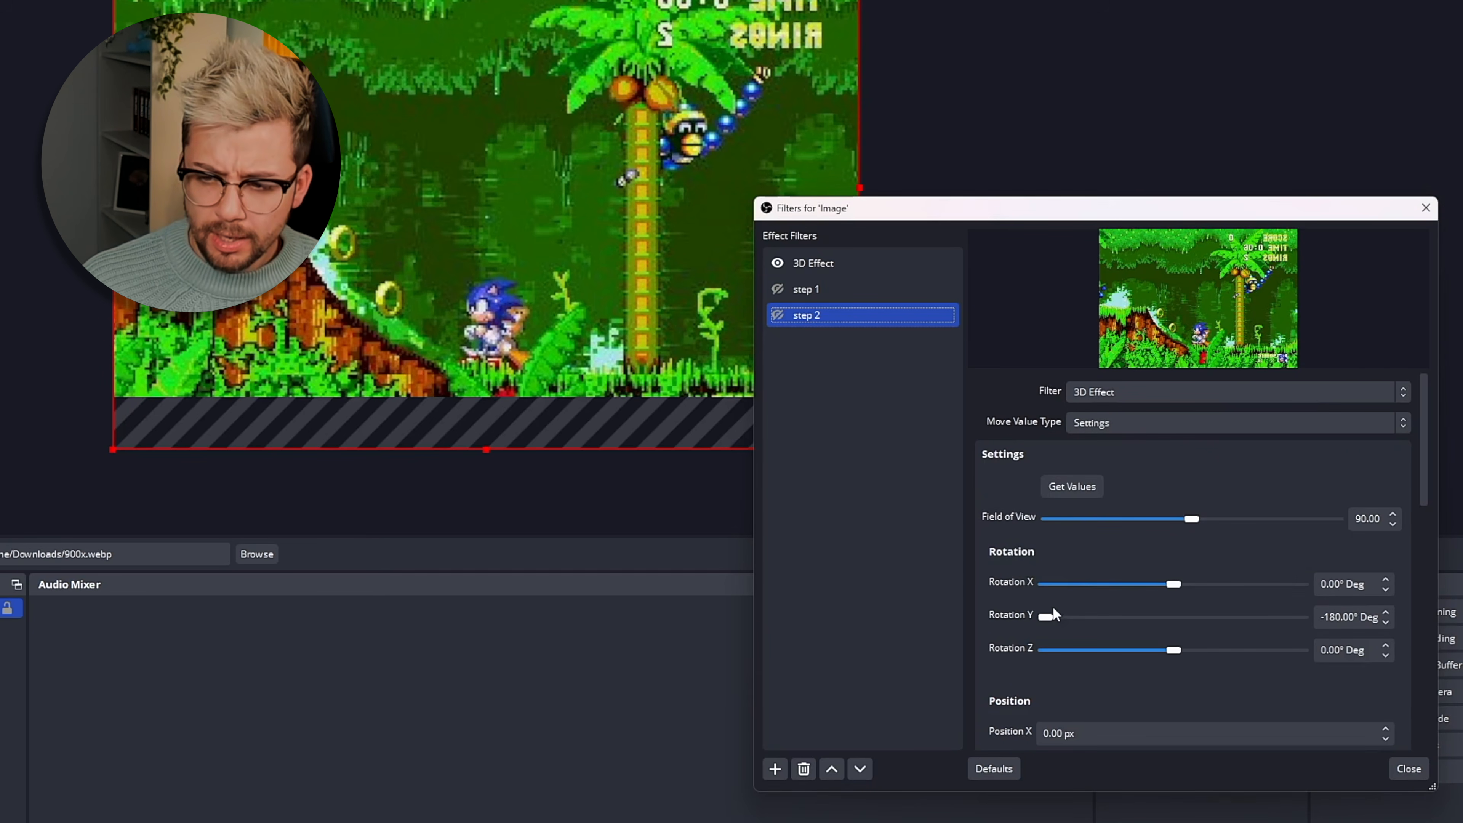
Set the 3D Effect's Rotation Y to 180° and get its current values into step 2
{"action": "left_click", "coordinate": [851, 261]}
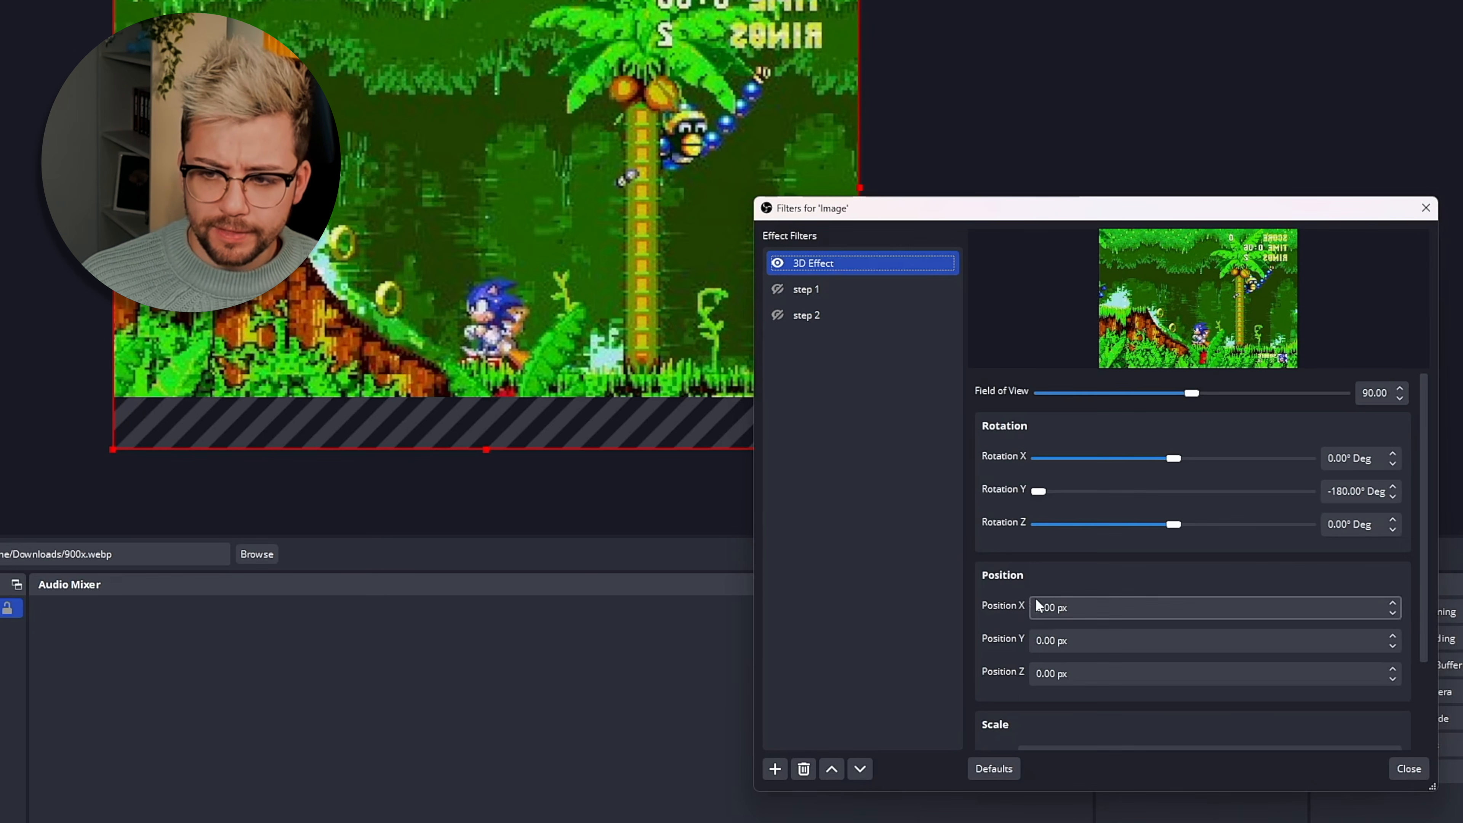
{"action": "left_click_drag", "start_coordinate": [1037, 494], "coordinate": [1323, 477]}
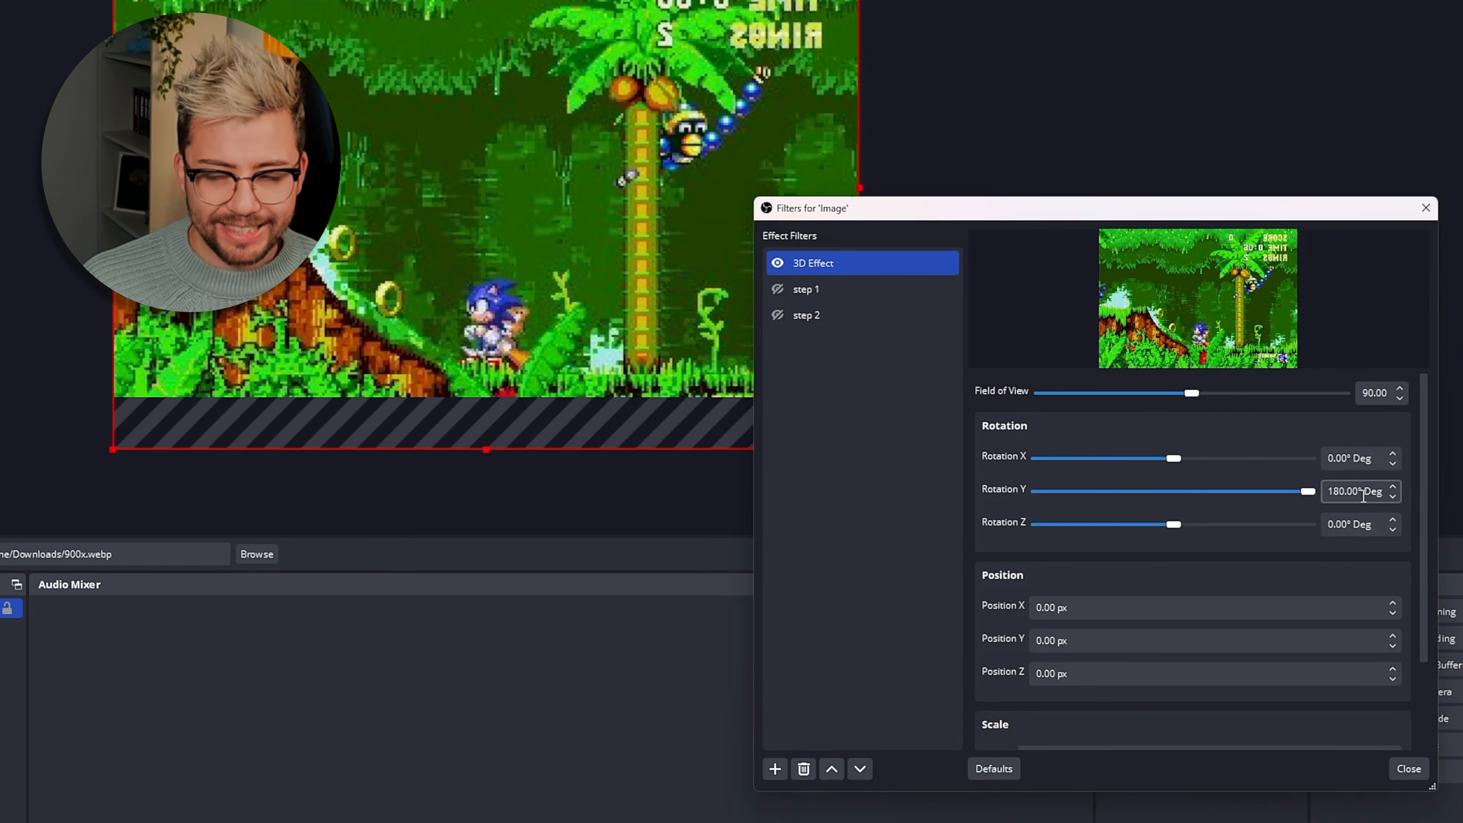
{"action": "left_click", "coordinate": [806, 313]}
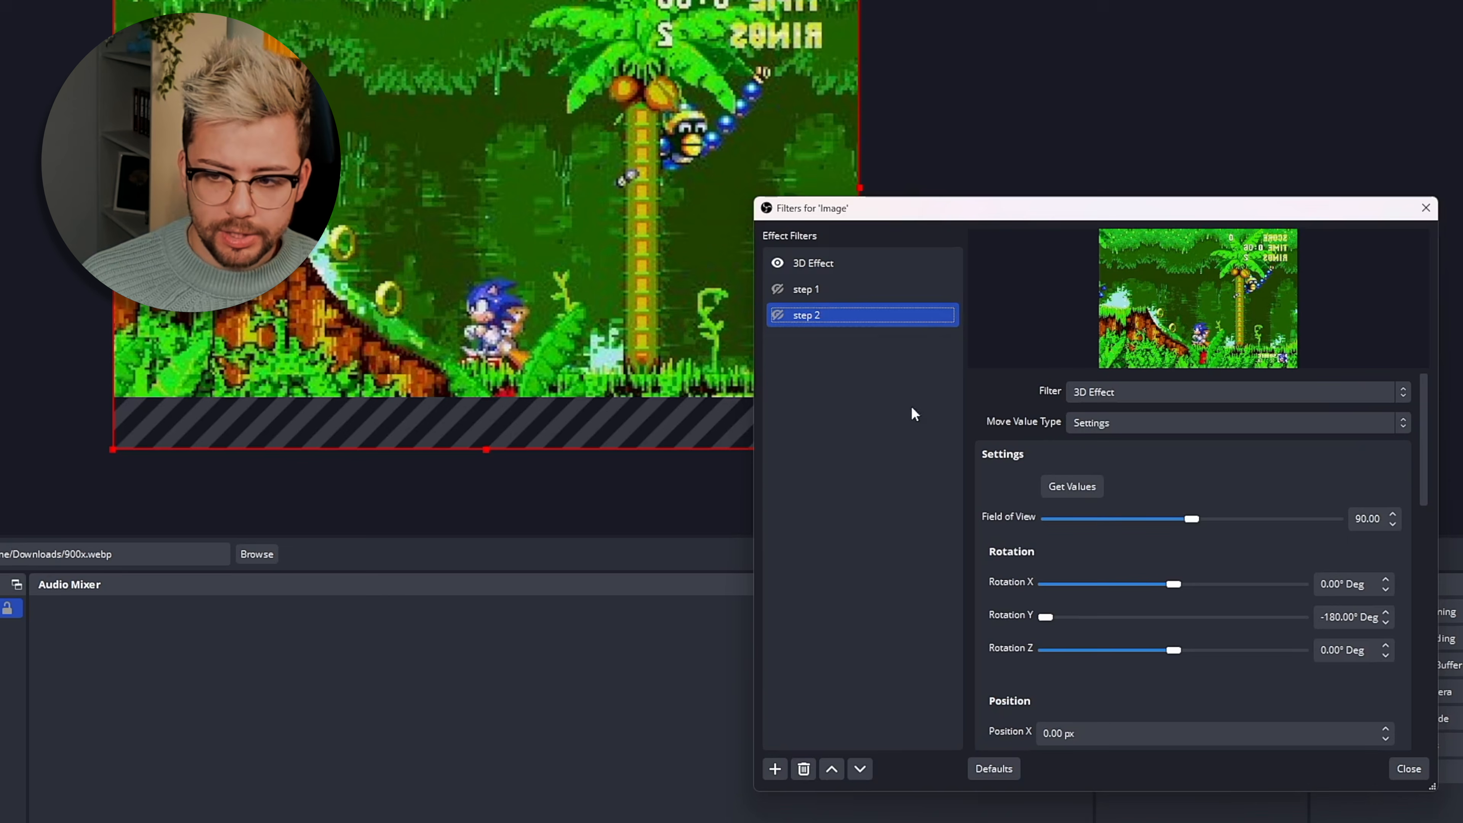
{"action": "left_click", "coordinate": [1084, 484]}
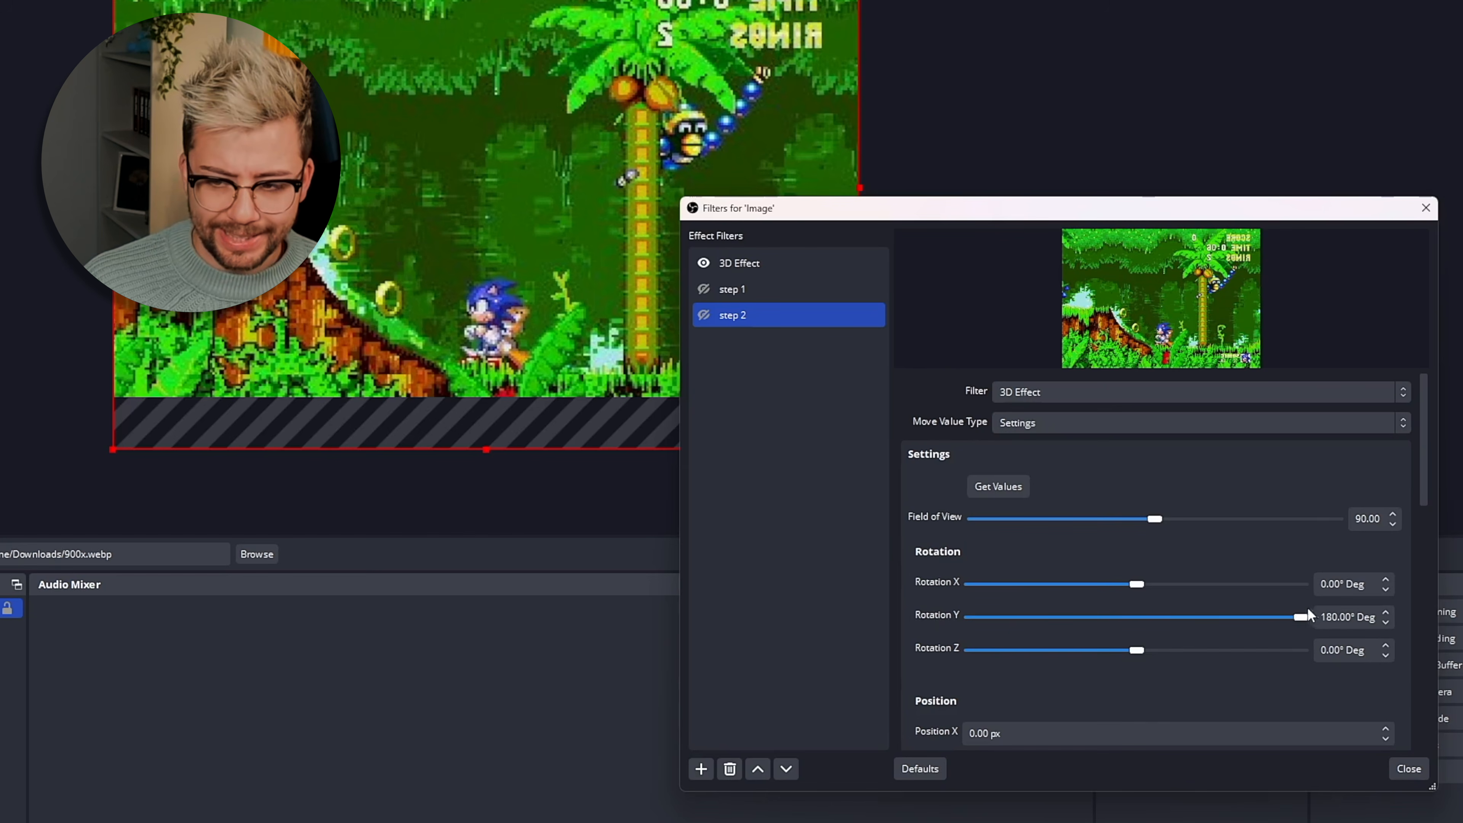
Set step 2's custom duration to 5000 ms
{"action": "scroll", "coordinate": [894, 536], "scroll_direction": "down", "scroll_amount": 5}
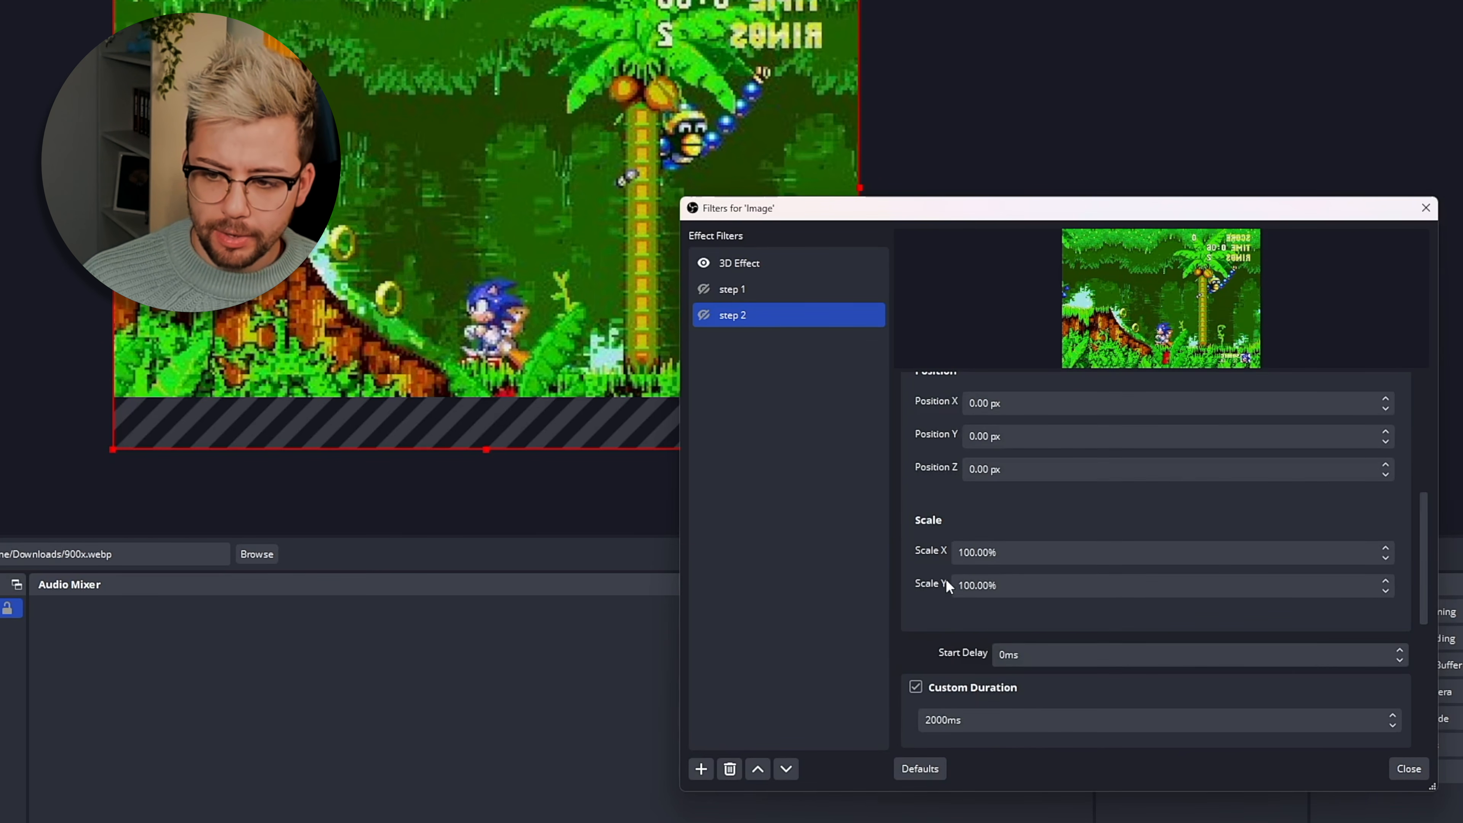
{"action": "scroll", "coordinate": [945, 579], "scroll_direction": "down", "scroll_amount": 2}
{"action": "type", "text": "5000"}
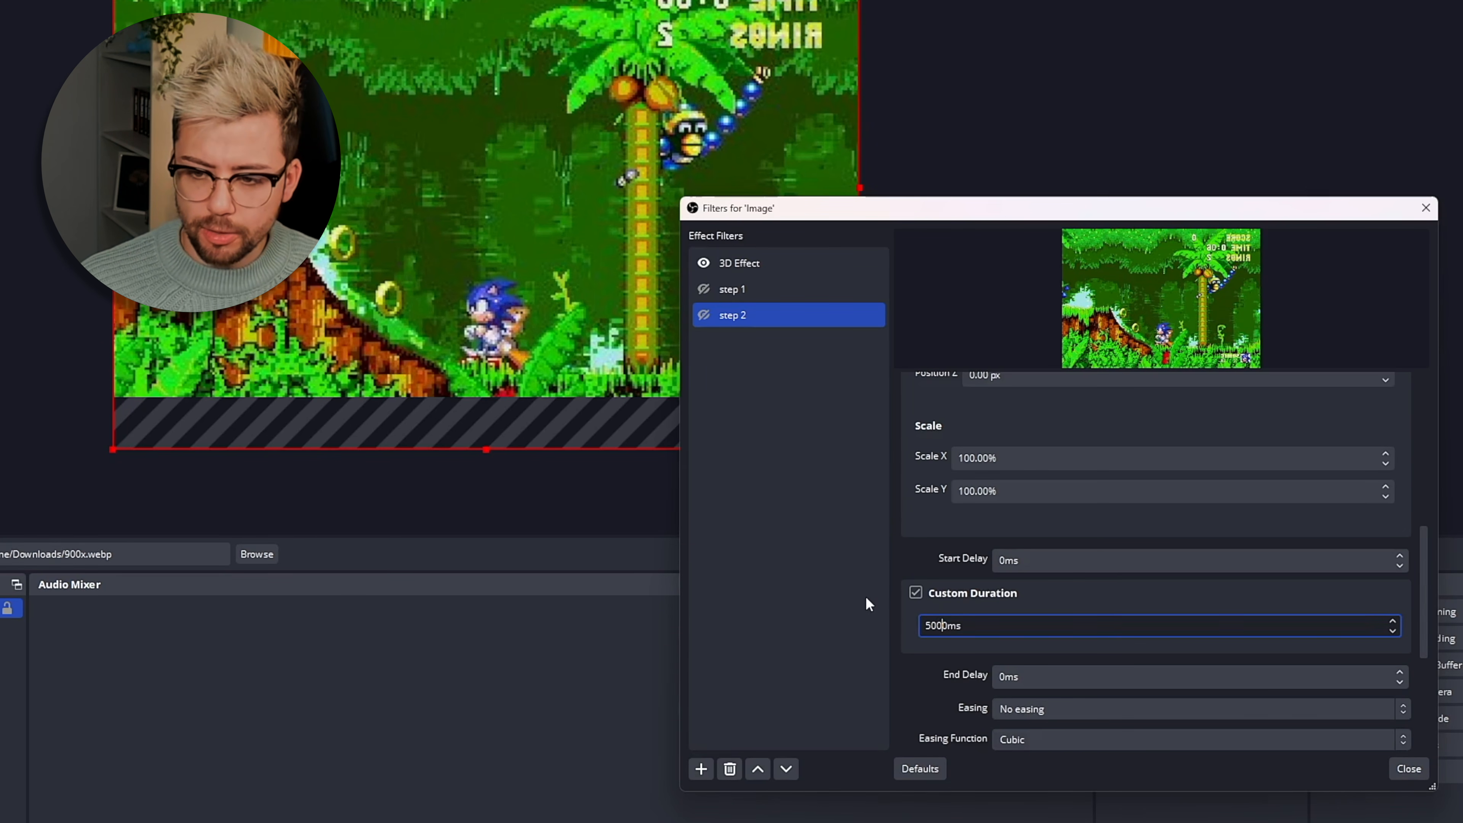
Set step 1's custom duration to 0 ms and choose step 2 as its next move
{"action": "left_click", "coordinate": [758, 290]}
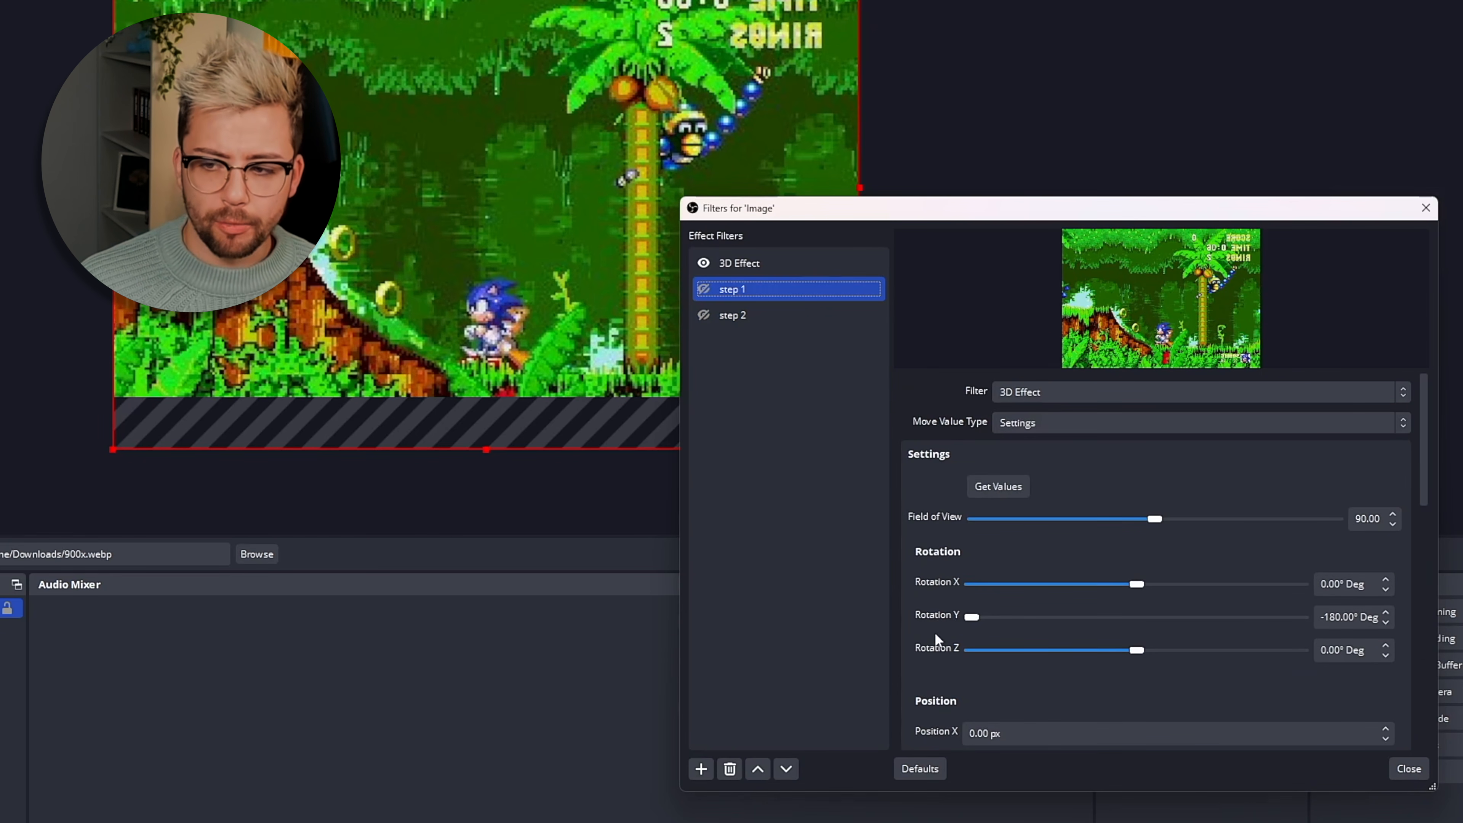
{"action": "scroll", "coordinate": [935, 632], "scroll_direction": "down", "scroll_amount": 10}
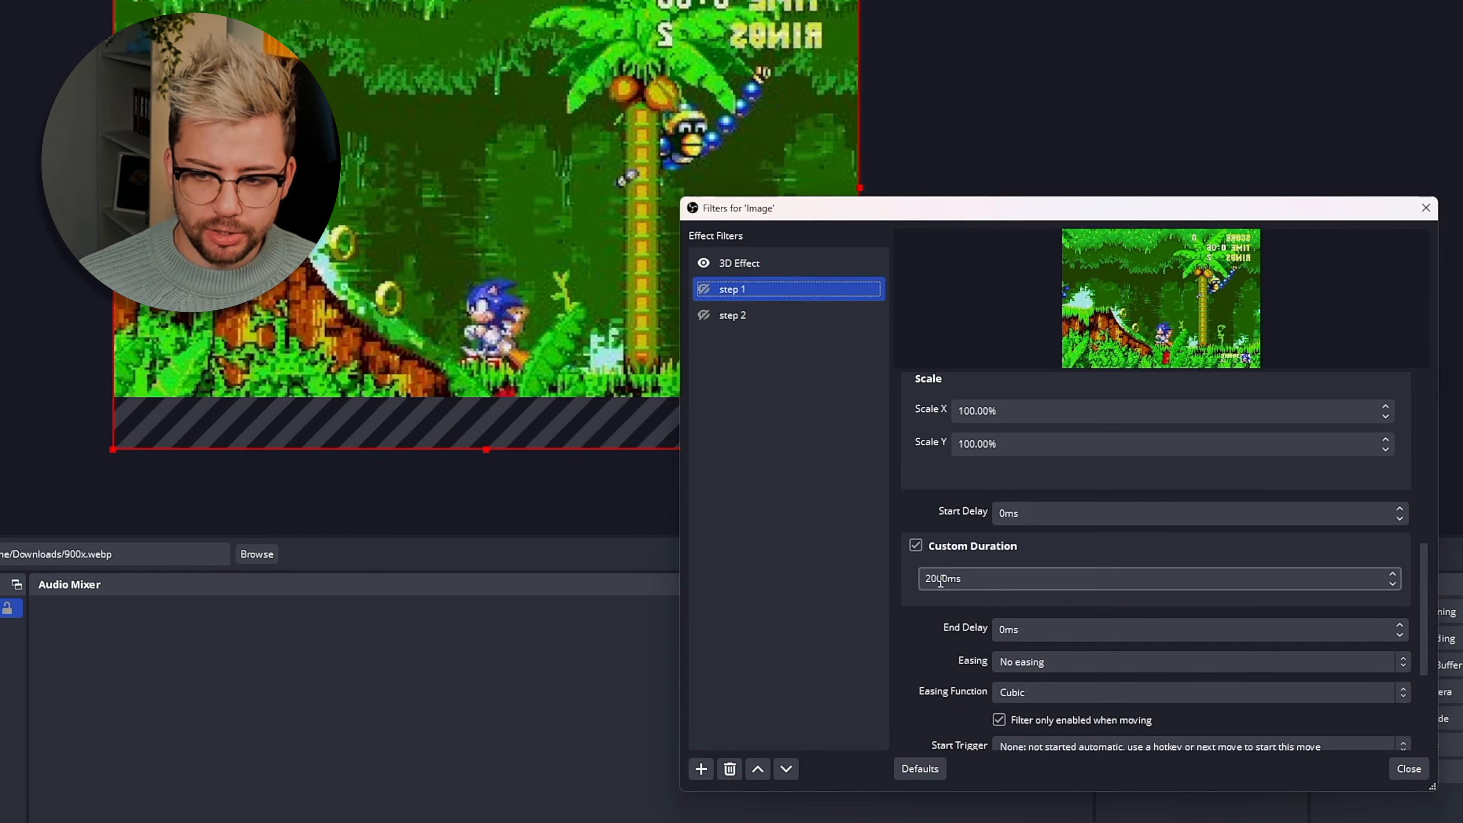
{"action": "left_click_drag", "start_coordinate": [931, 577], "coordinate": [885, 578]}
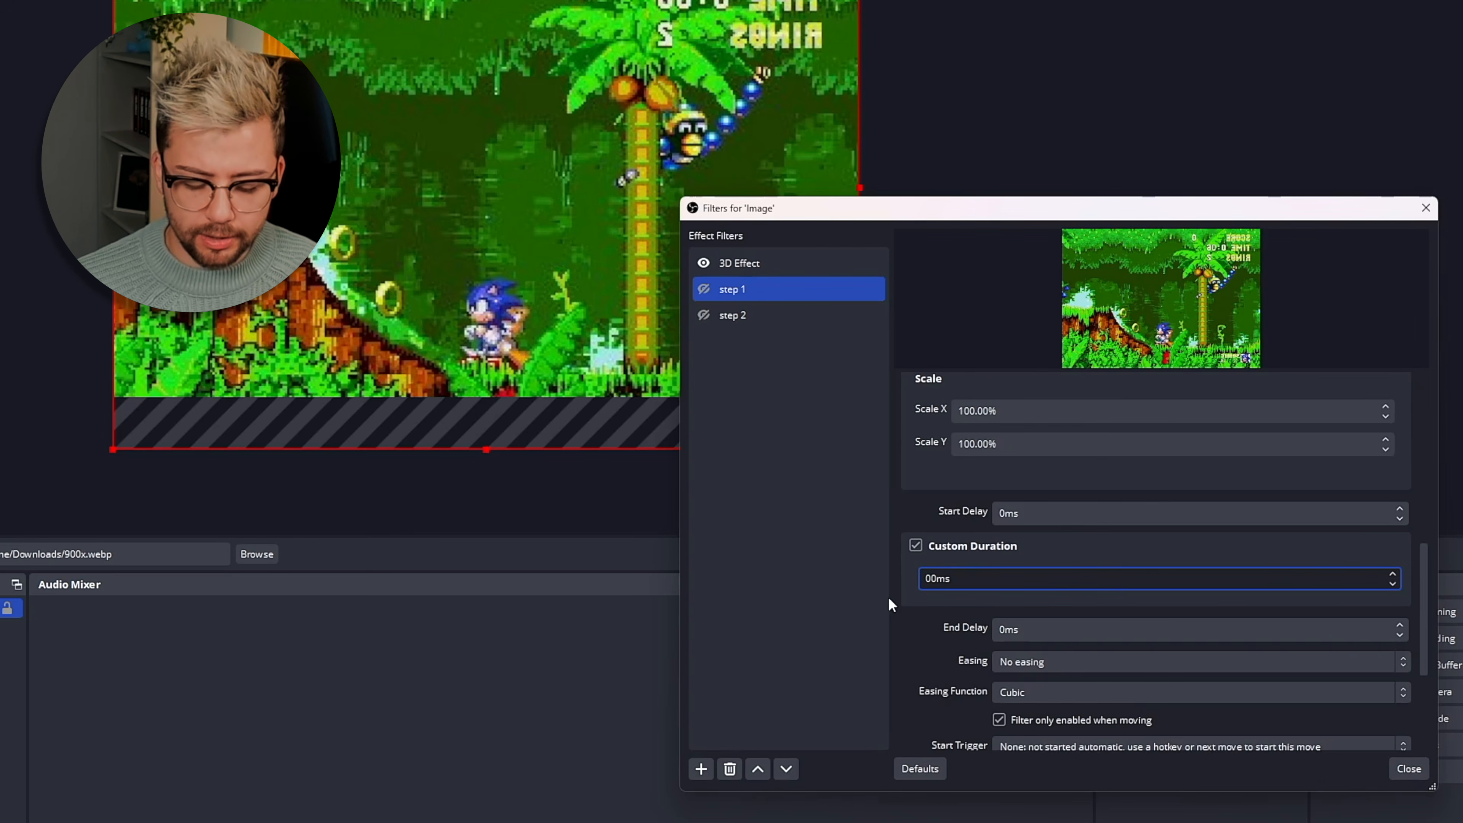
{"action": "key", "text": "Delete"}
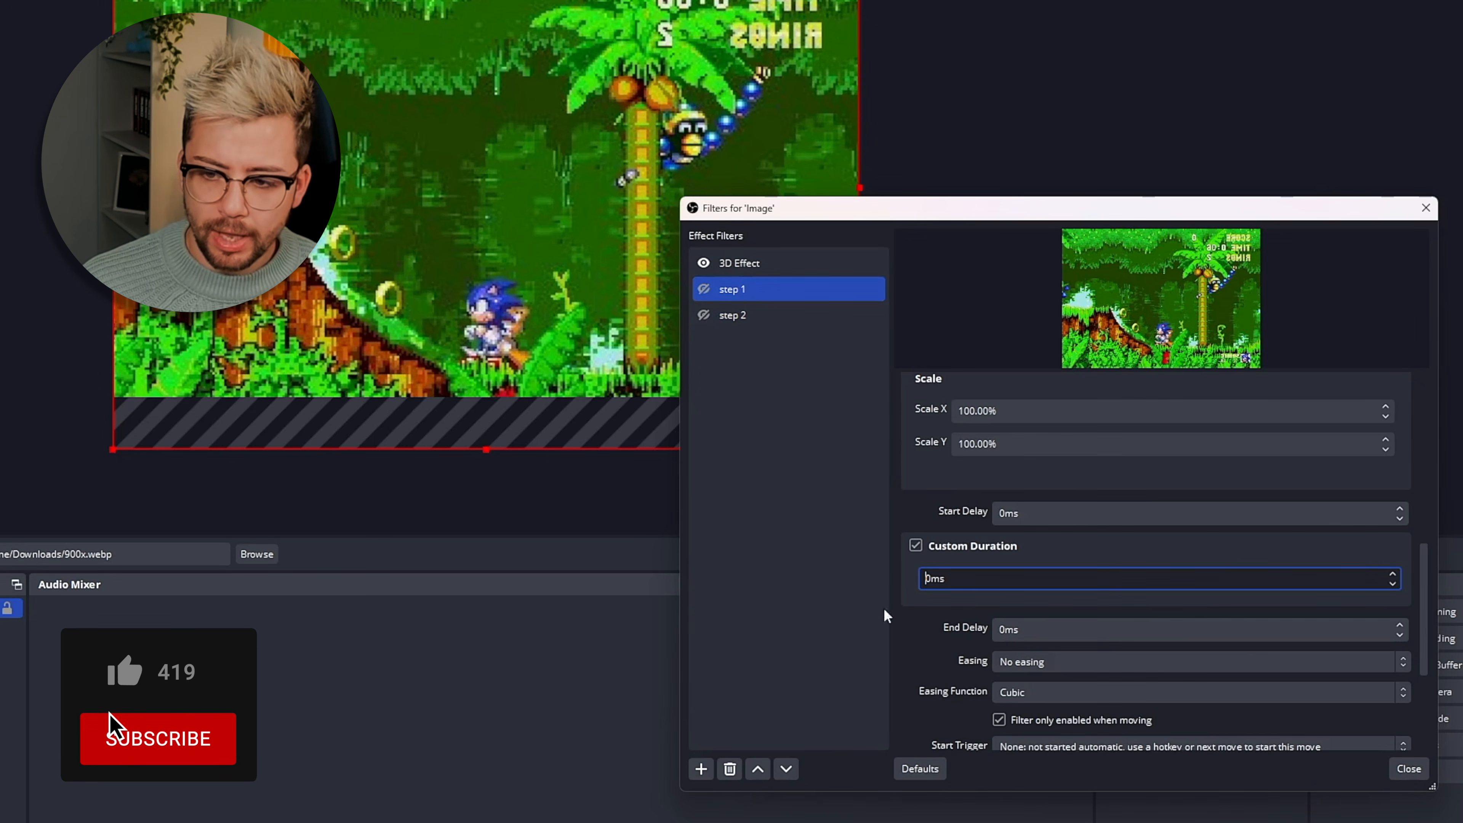
{"action": "scroll", "coordinate": [928, 677], "scroll_direction": "down", "scroll_amount": 3}
{"action": "left_click", "coordinate": [1014, 635]}
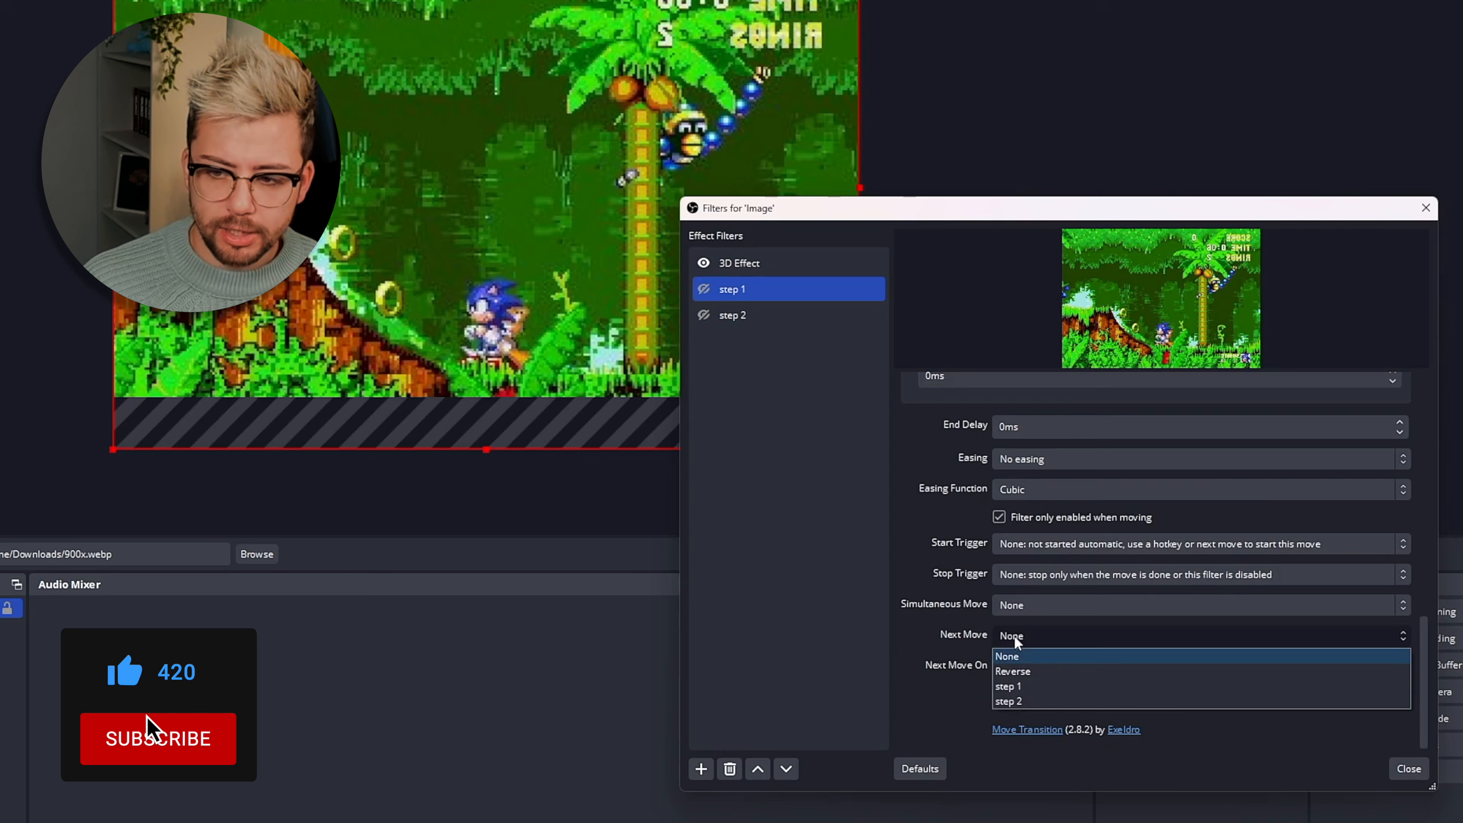
{"action": "left_click", "coordinate": [1039, 701]}
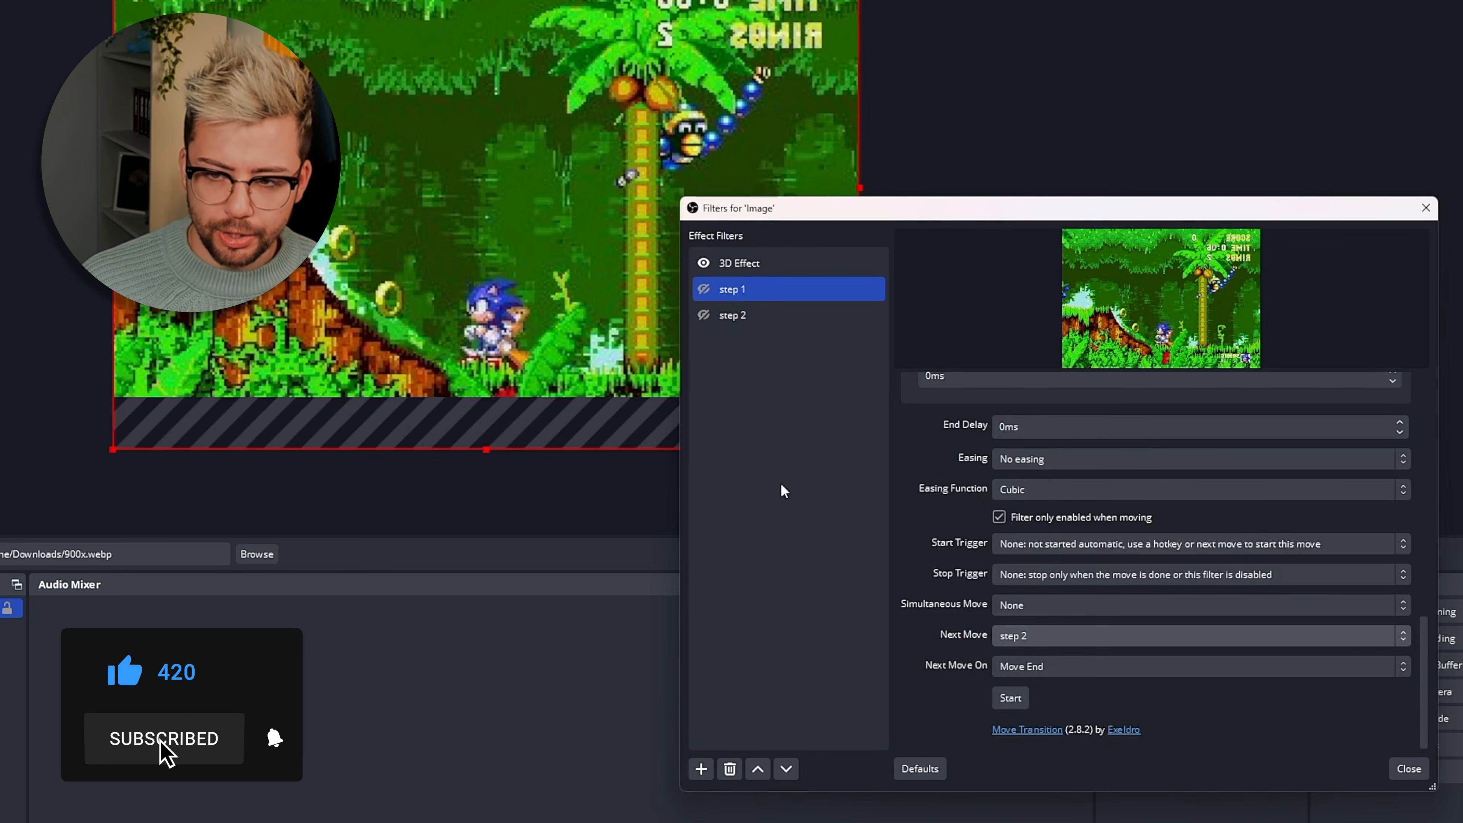
Choose step 1 as the next move of step 2 so the two moves loop
{"action": "left_click", "coordinate": [737, 322]}
{"action": "scroll", "coordinate": [916, 628], "scroll_direction": "down", "scroll_amount": 10}
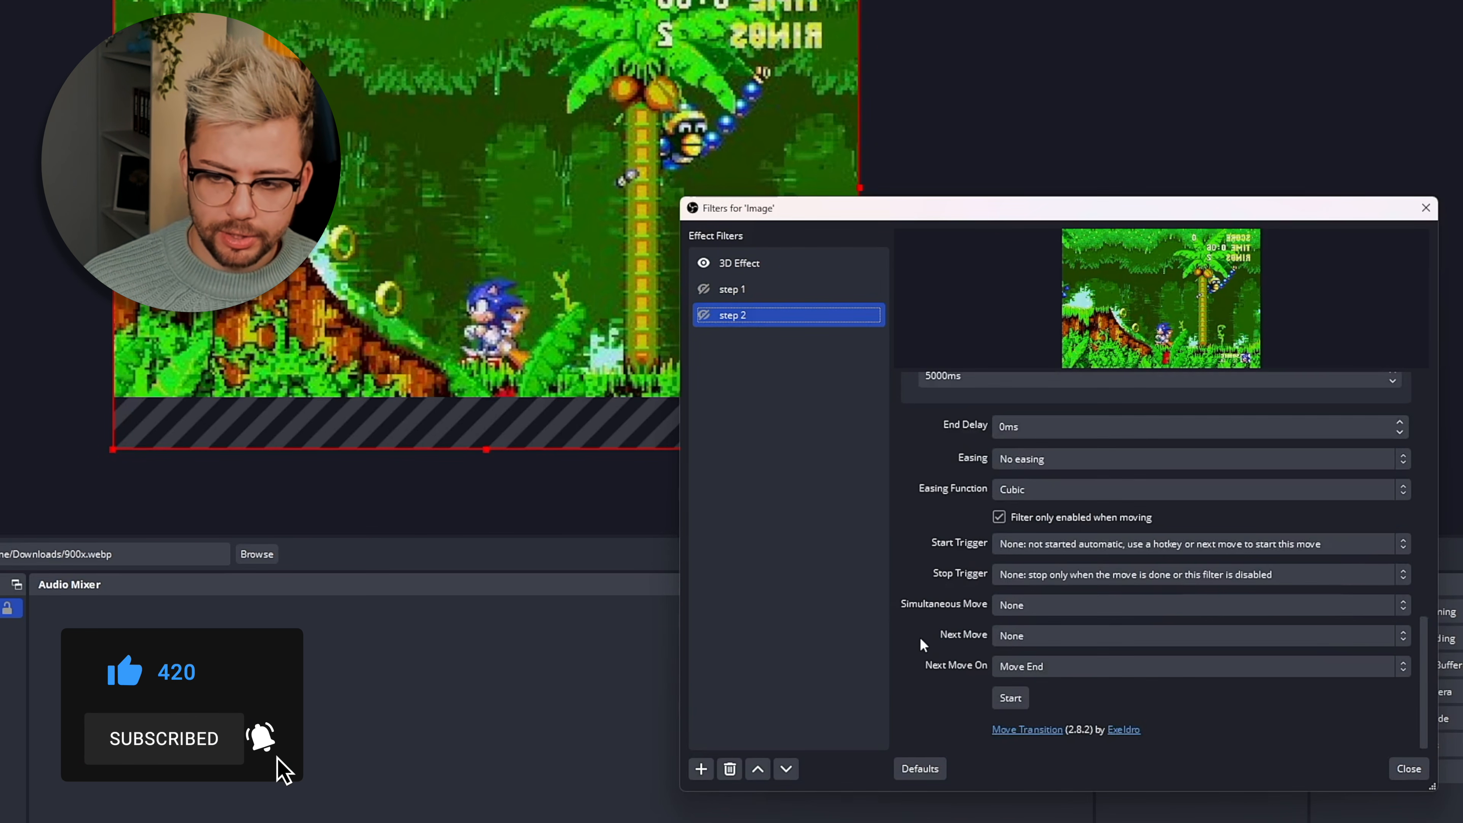
{"action": "left_click", "coordinate": [1009, 634]}
{"action": "left_click", "coordinate": [1029, 693]}
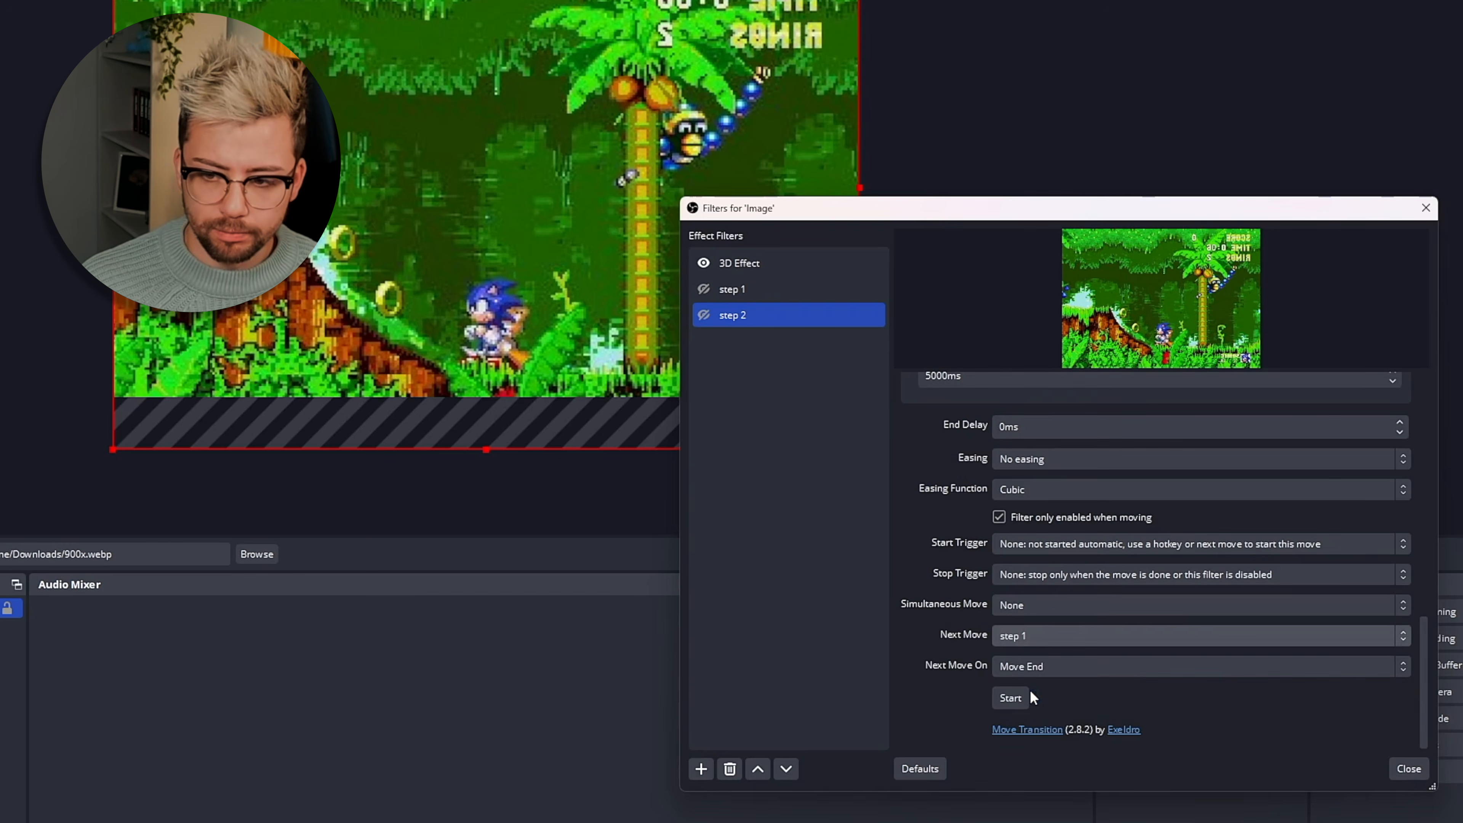